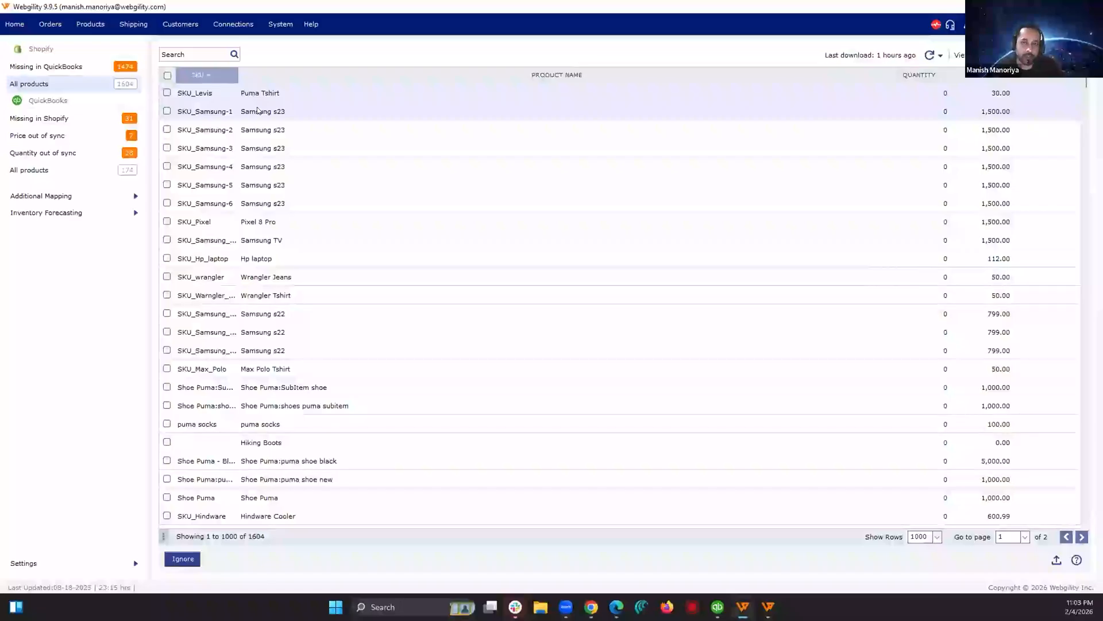
Step: View the full QuickBooks product list, return to the full Shopify product list, and widen its SKU column
click(58, 167)
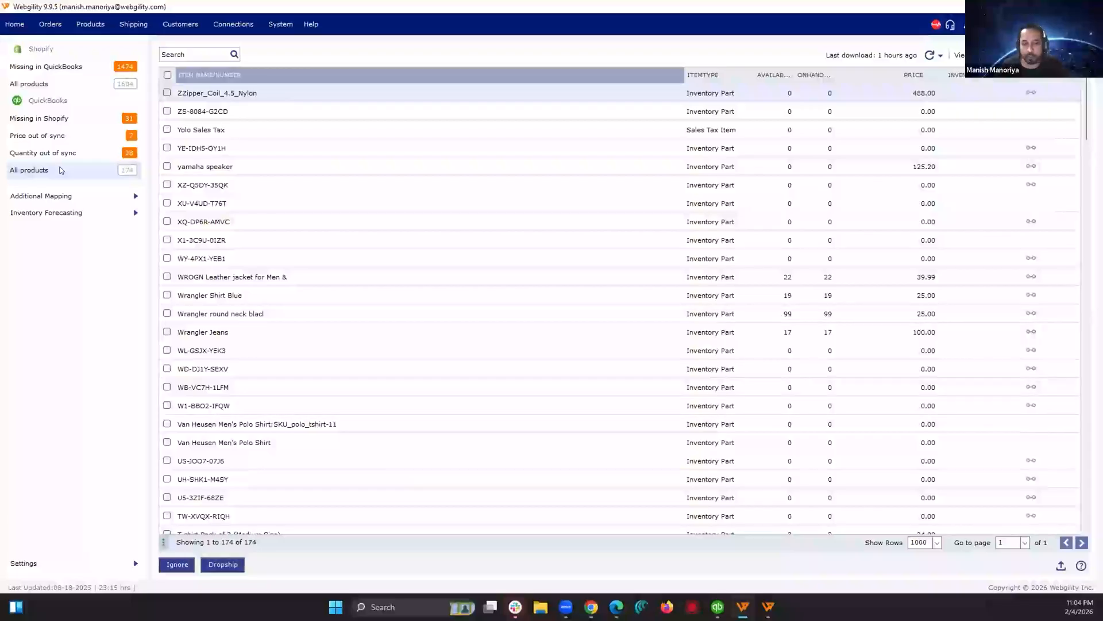
click(56, 78)
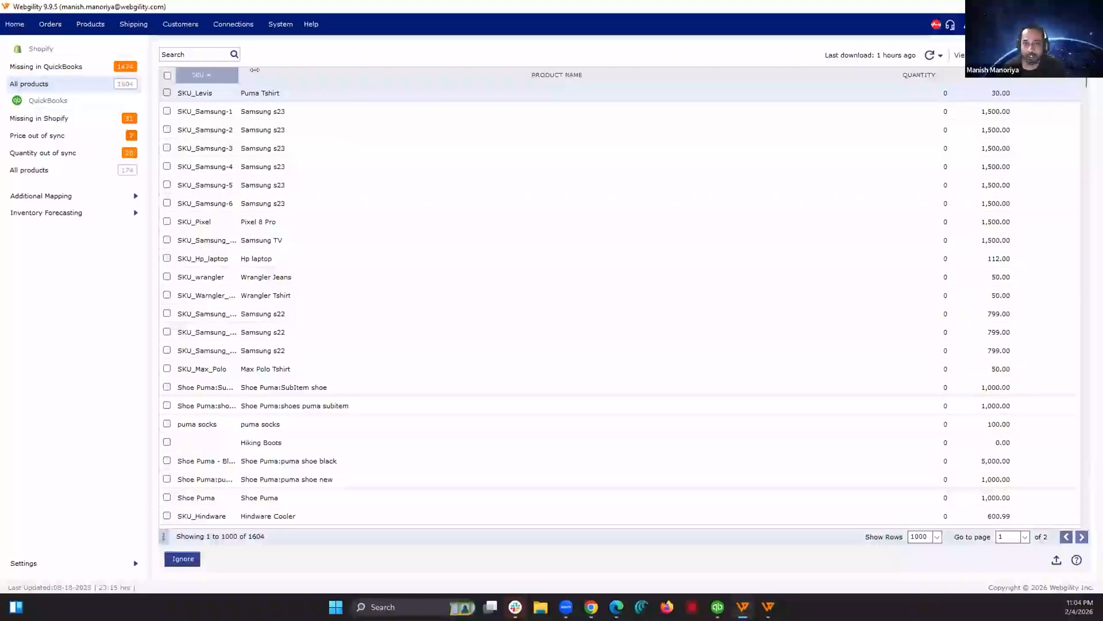
drag(239, 70, 255, 71)
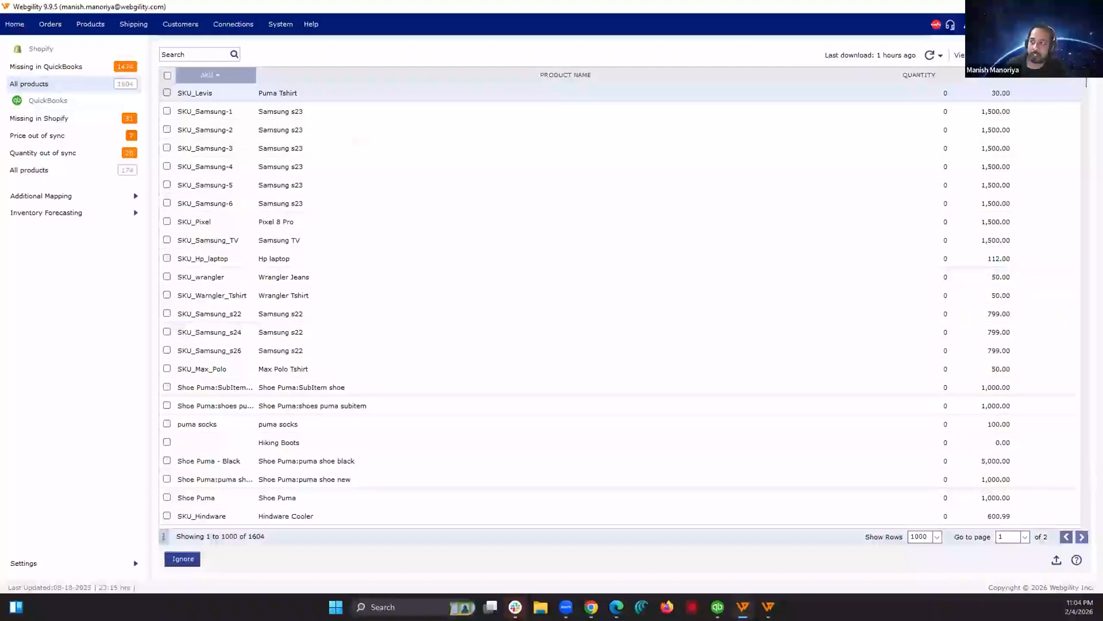
Step: Filter the Shopify product list to mapped products and widen the QuickBooks item name column
click(1009, 56)
click(1010, 83)
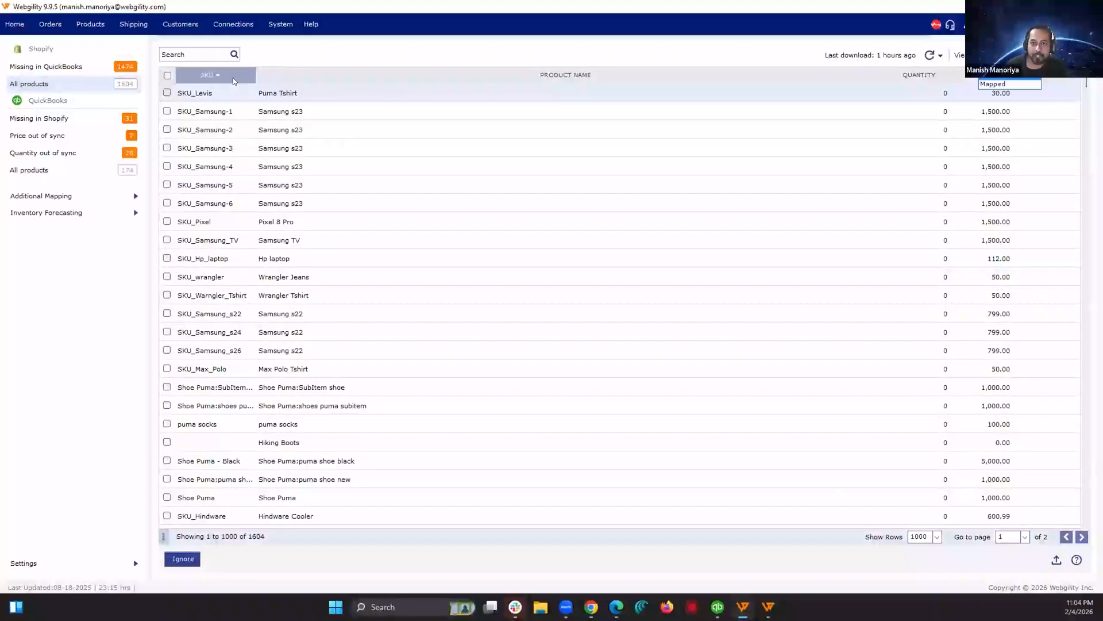
drag(294, 141, 332, 182)
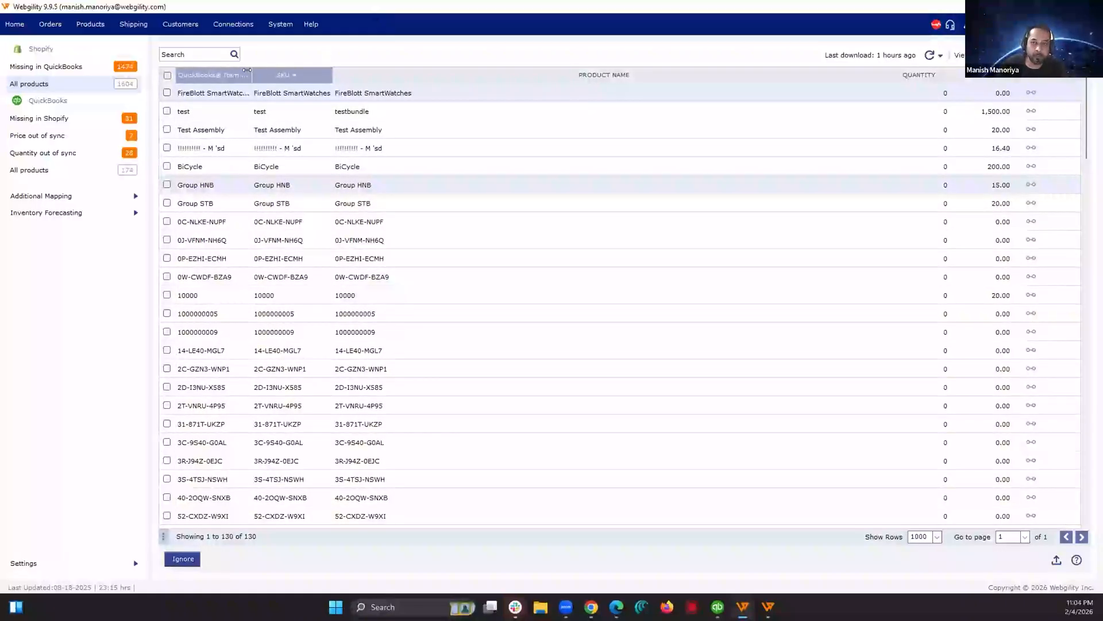
drag(251, 70, 301, 67)
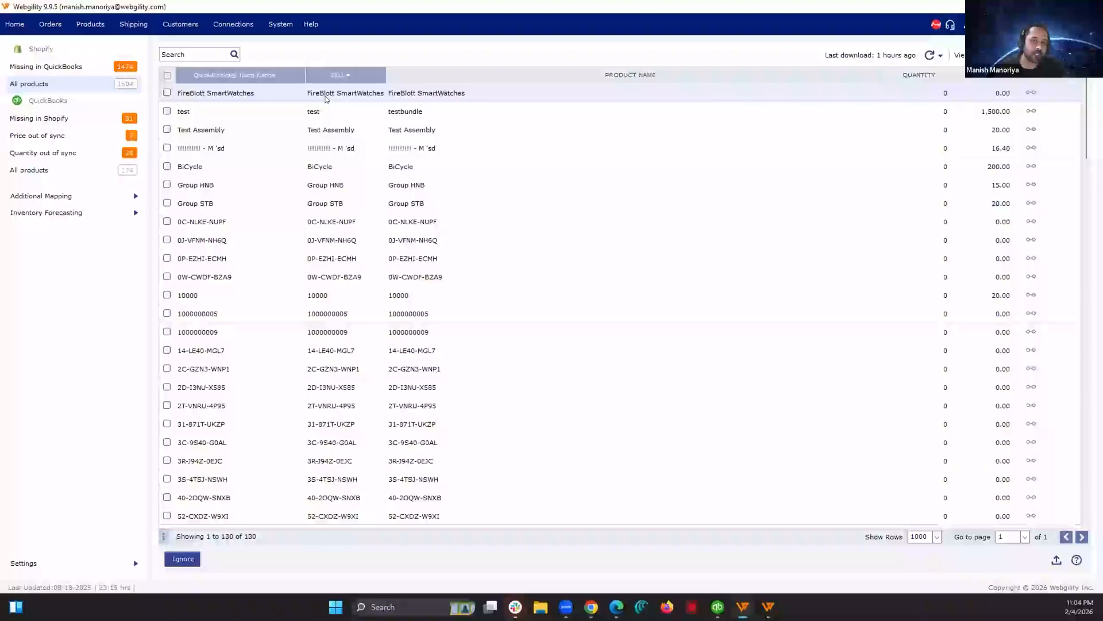
Step: Open the list of Shopify products missing in QuickBooks
click(69, 66)
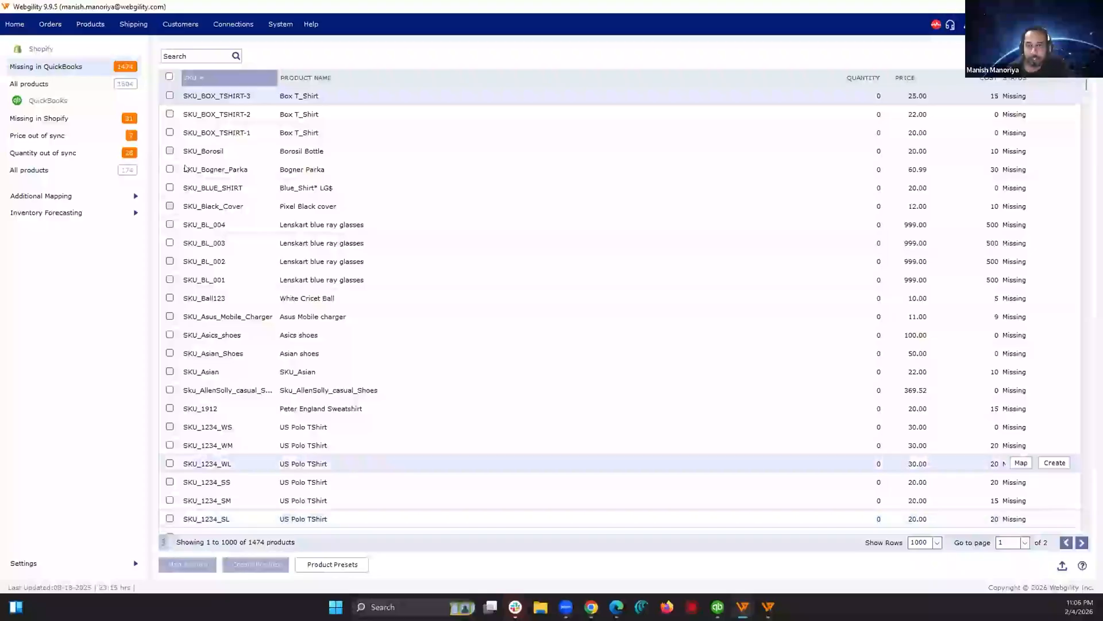
Step: Try to map SKU_Borosil to the QuickBooks item 52-CXDZ-W9XI using auto-recommendation, and dismiss the mapping dialog
click(169, 151)
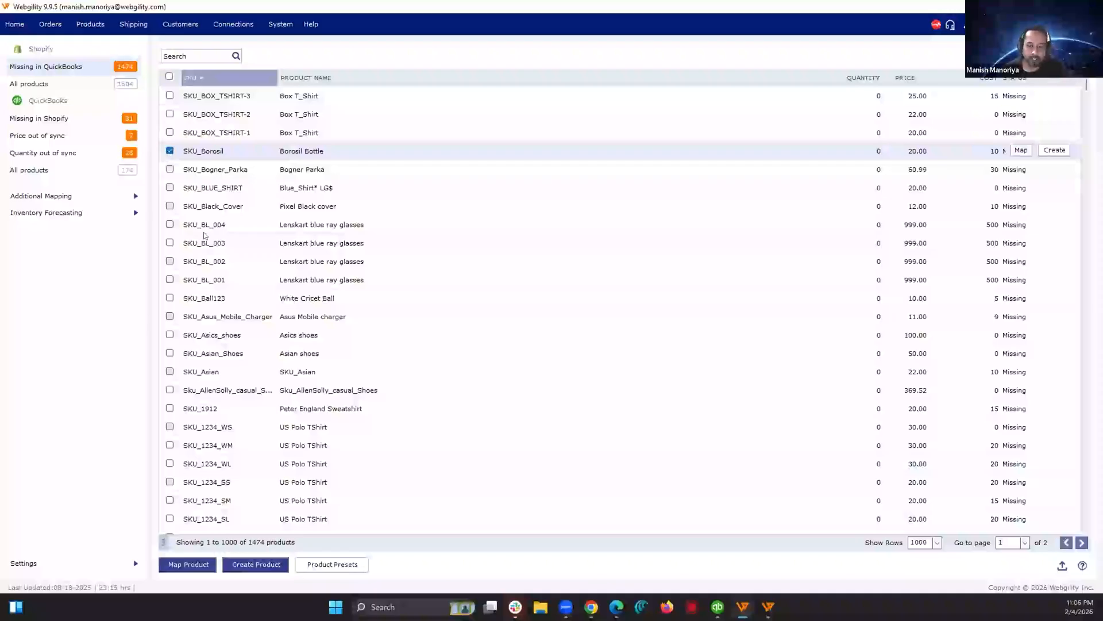
click(193, 564)
click(422, 256)
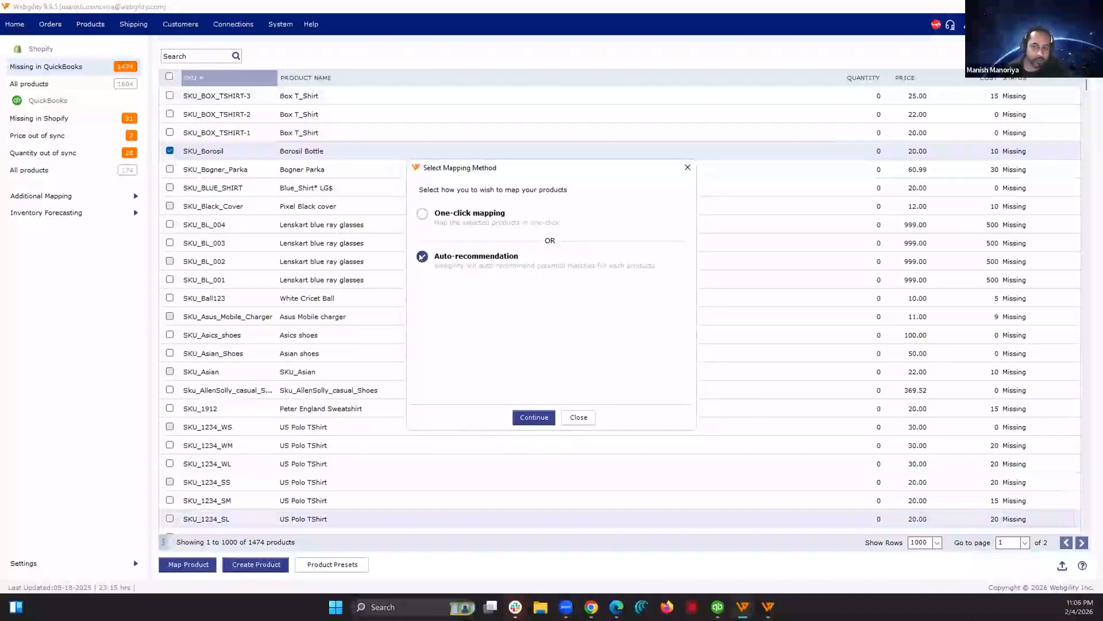
click(536, 417)
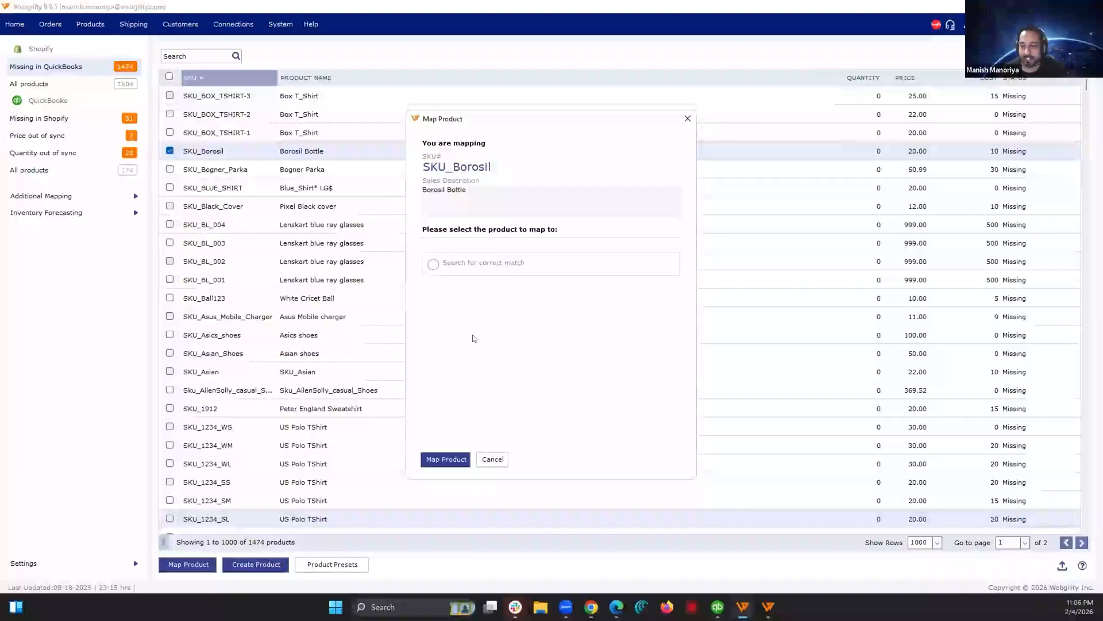
click(665, 265)
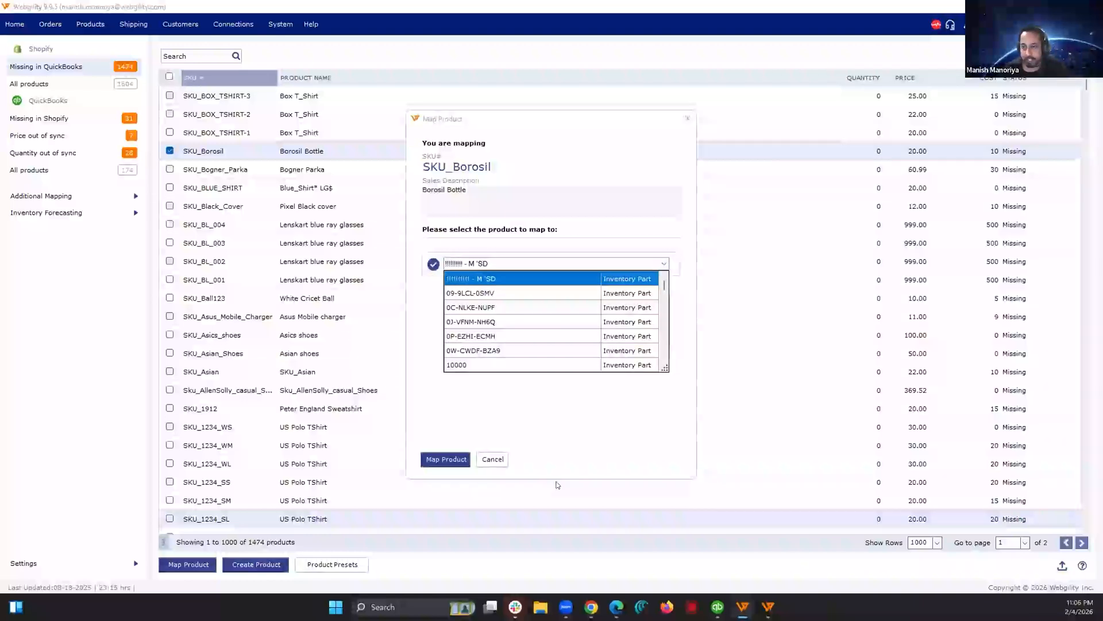
scroll(510, 335, down, 5)
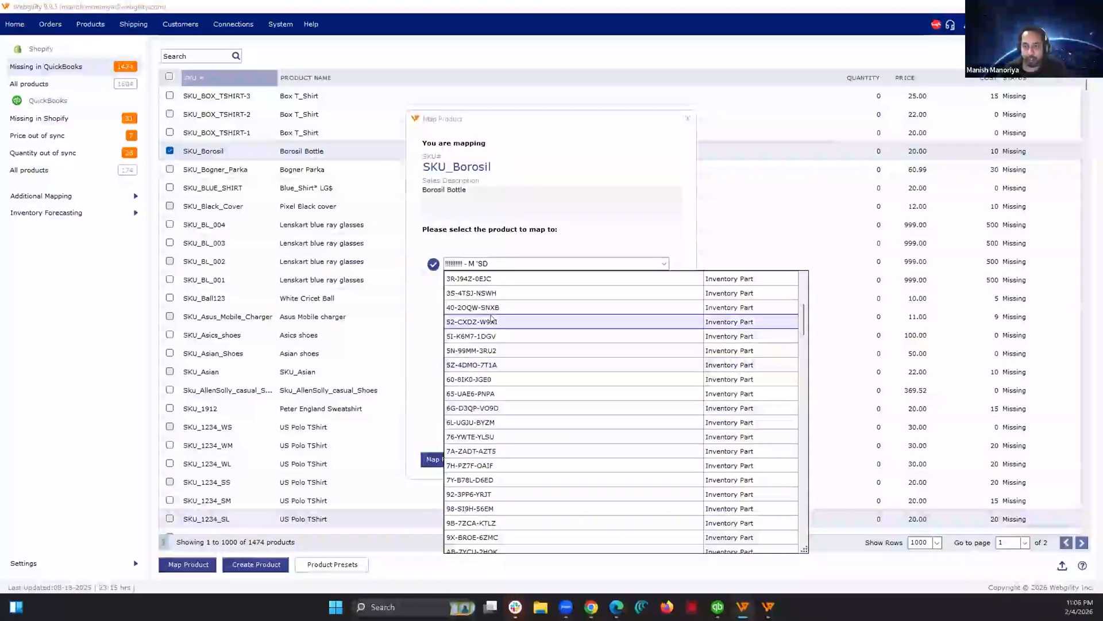
click(491, 320)
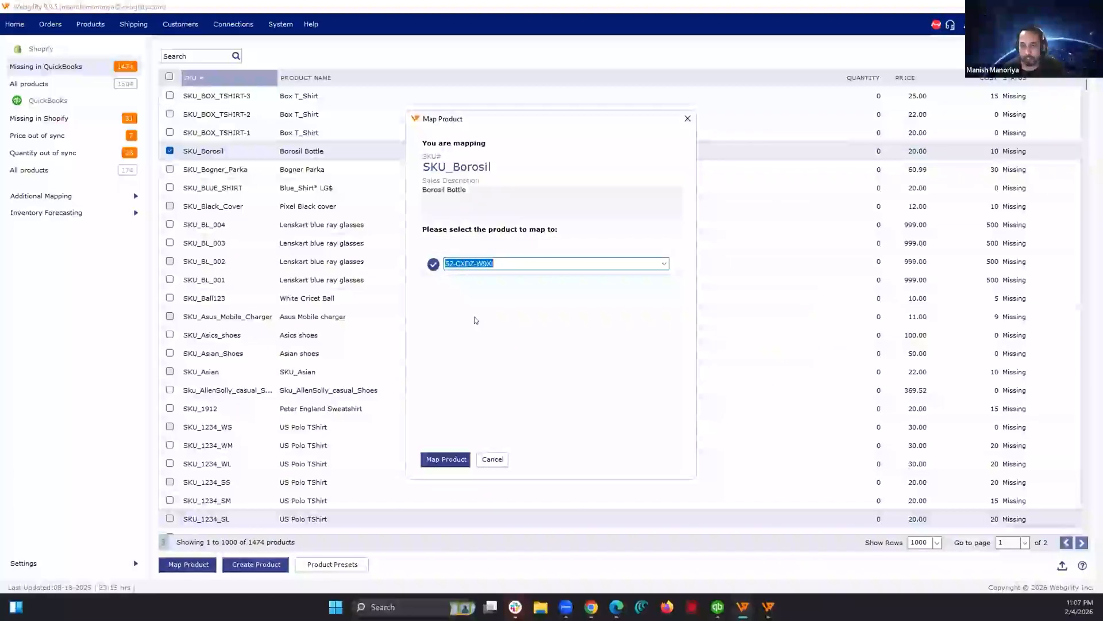
click(684, 118)
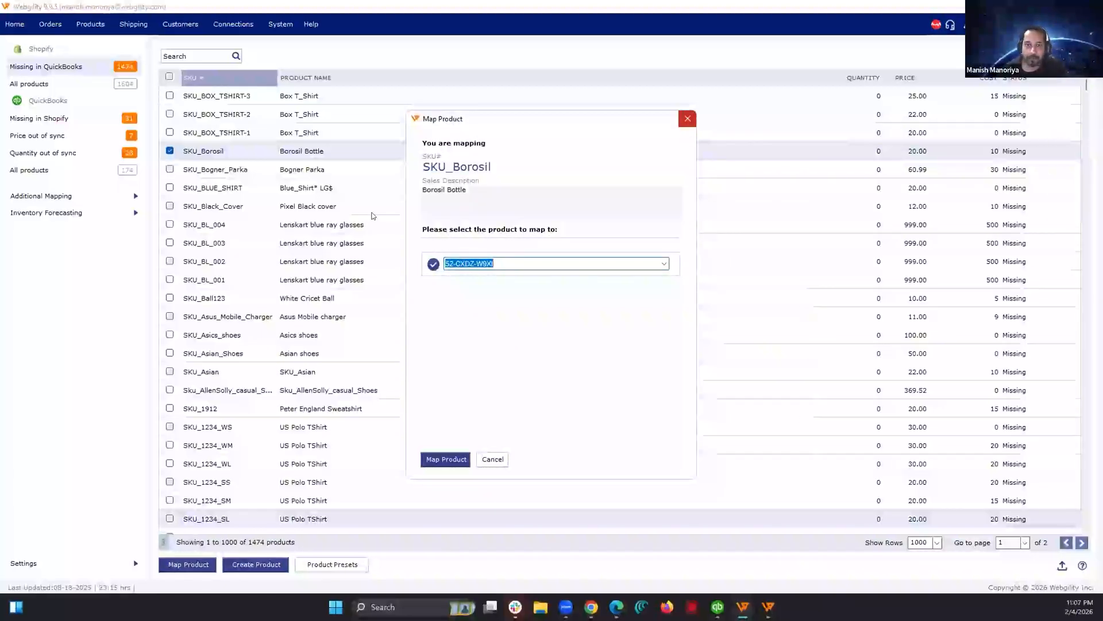
Step: Show 5000 rows per page in the missing products list and select every product
click(170, 132)
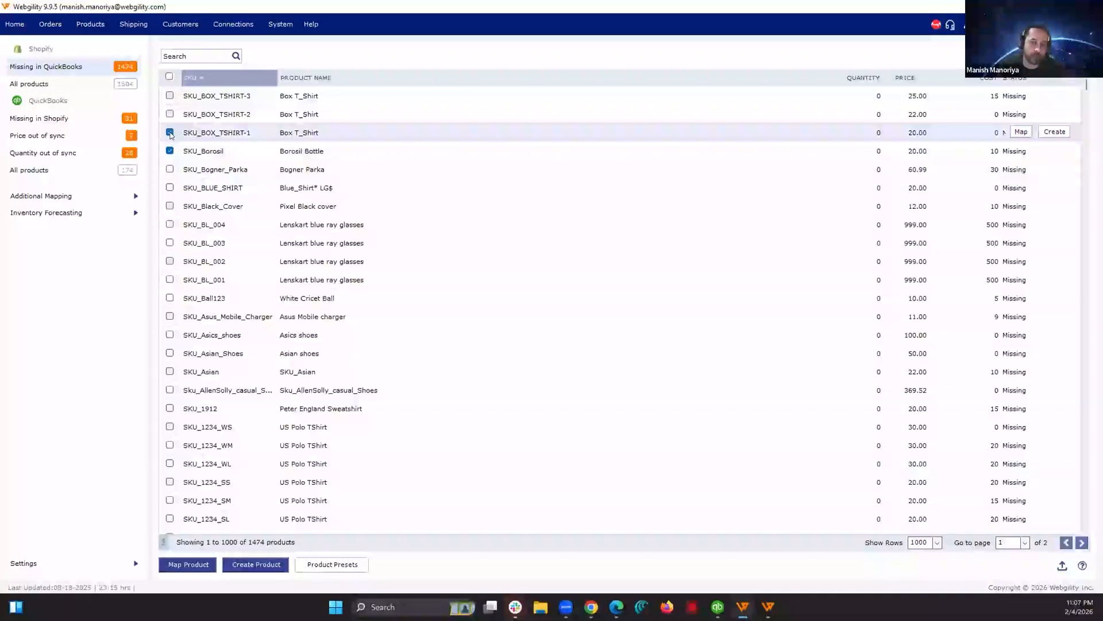
click(169, 169)
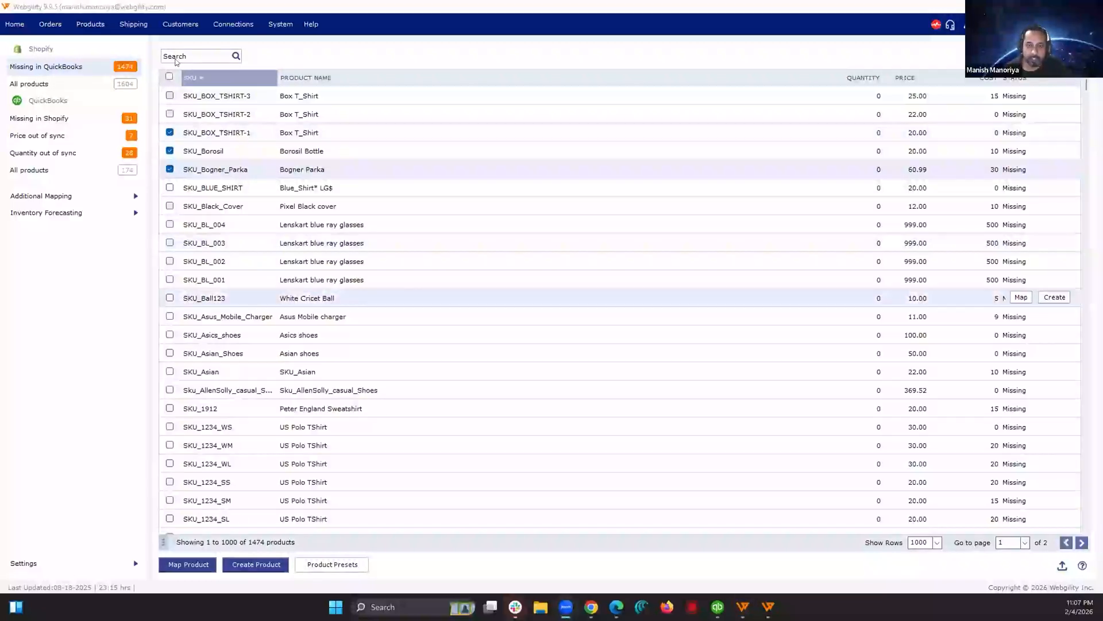
click(169, 76)
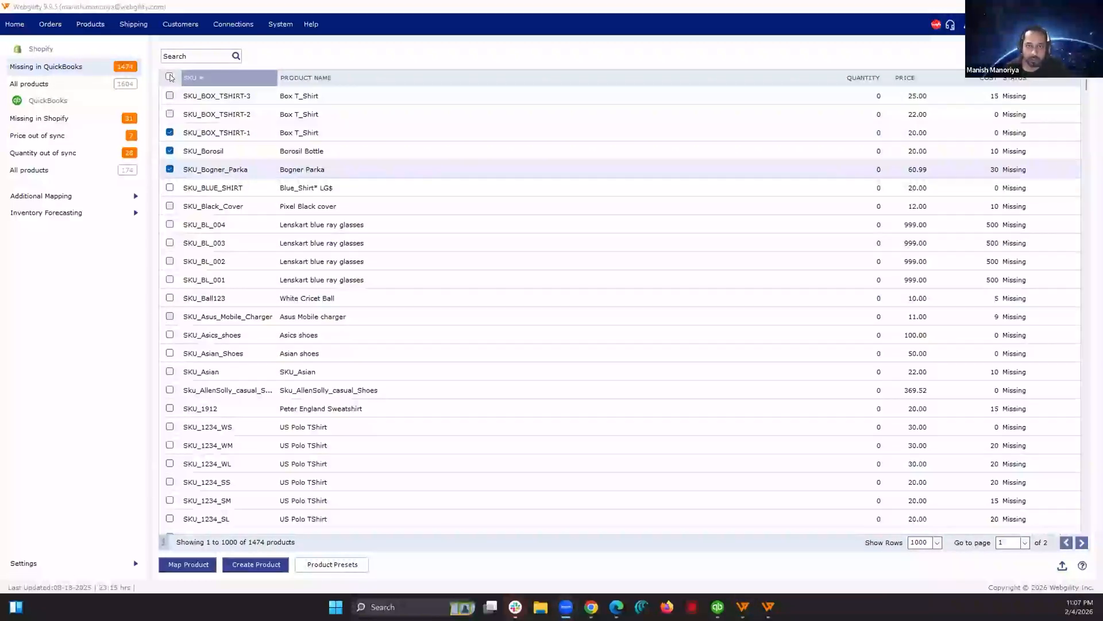
click(936, 542)
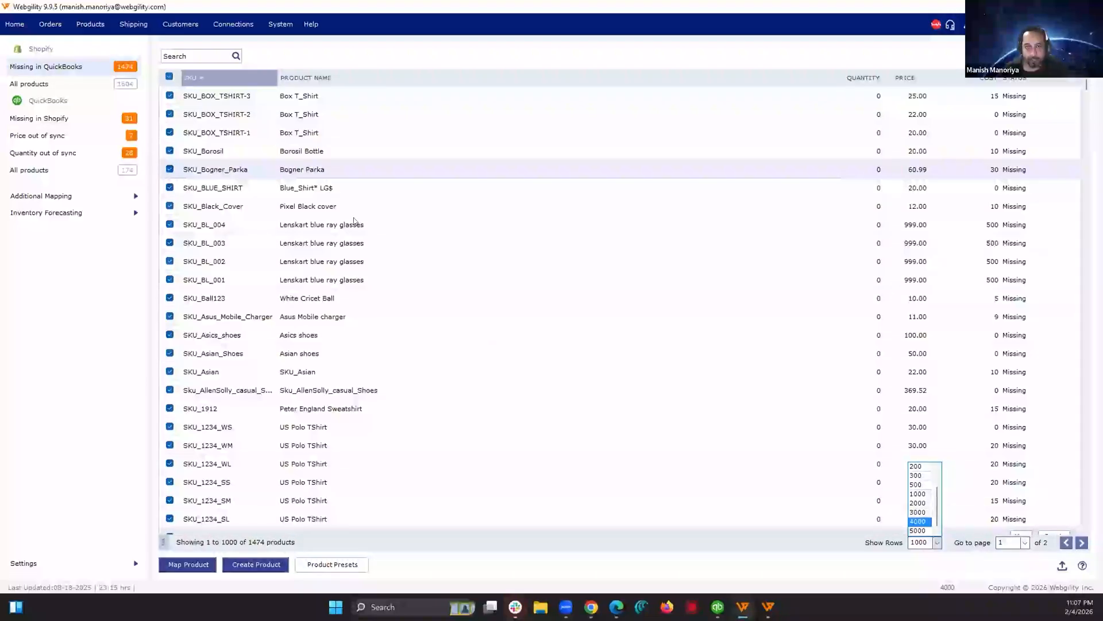
click(923, 530)
click(169, 77)
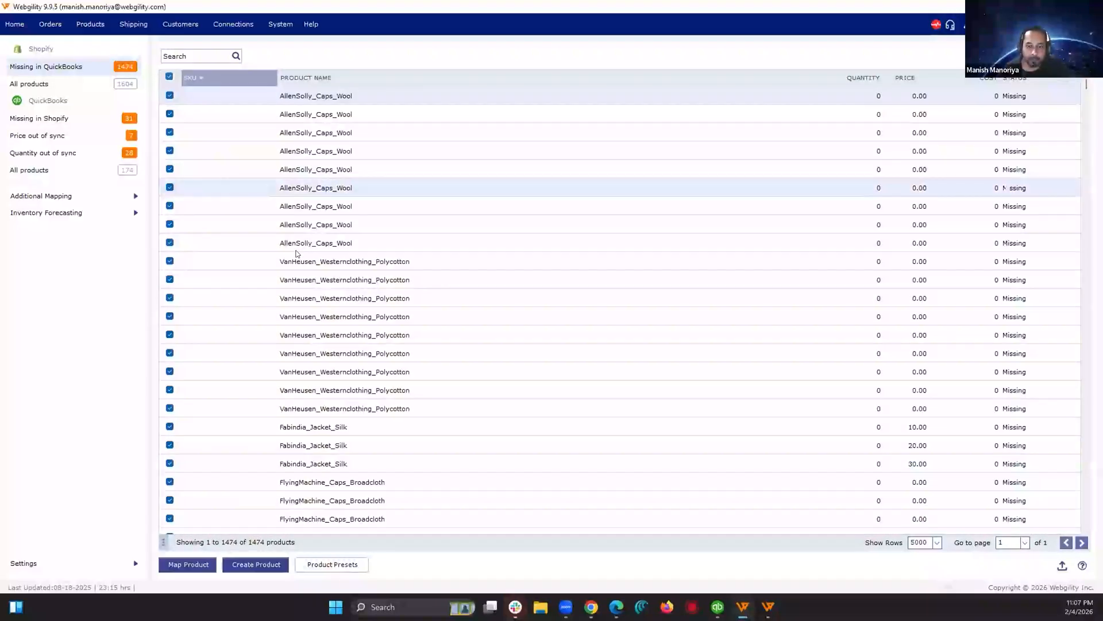
Step: Map the selected products with one-click mapping by Manufacturer Part and review the mapped items
scroll(298, 260, down, 10)
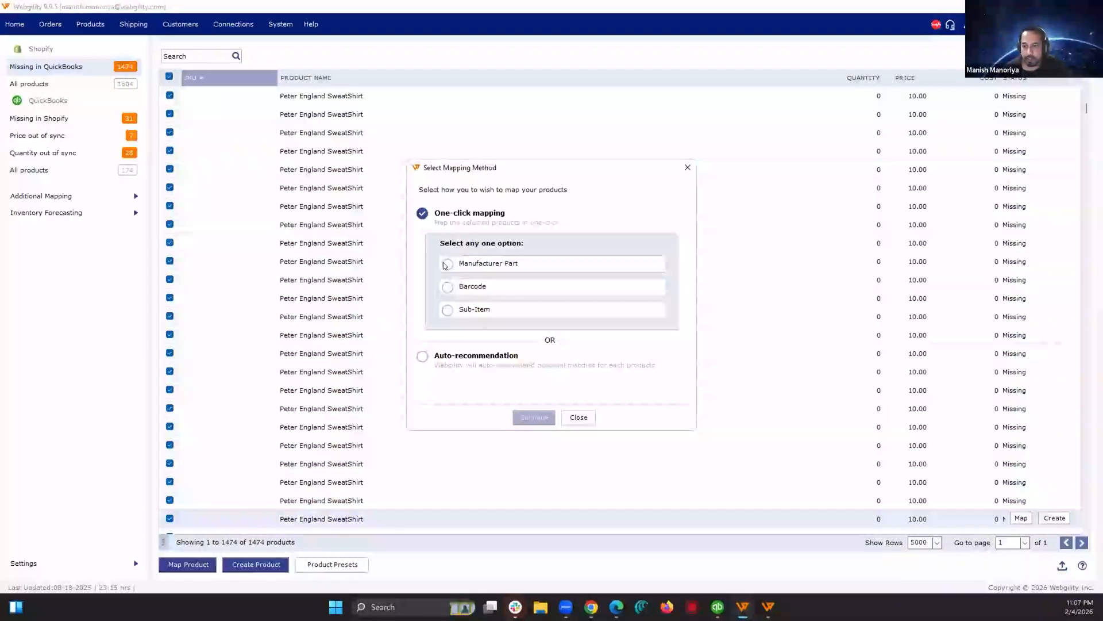
click(446, 264)
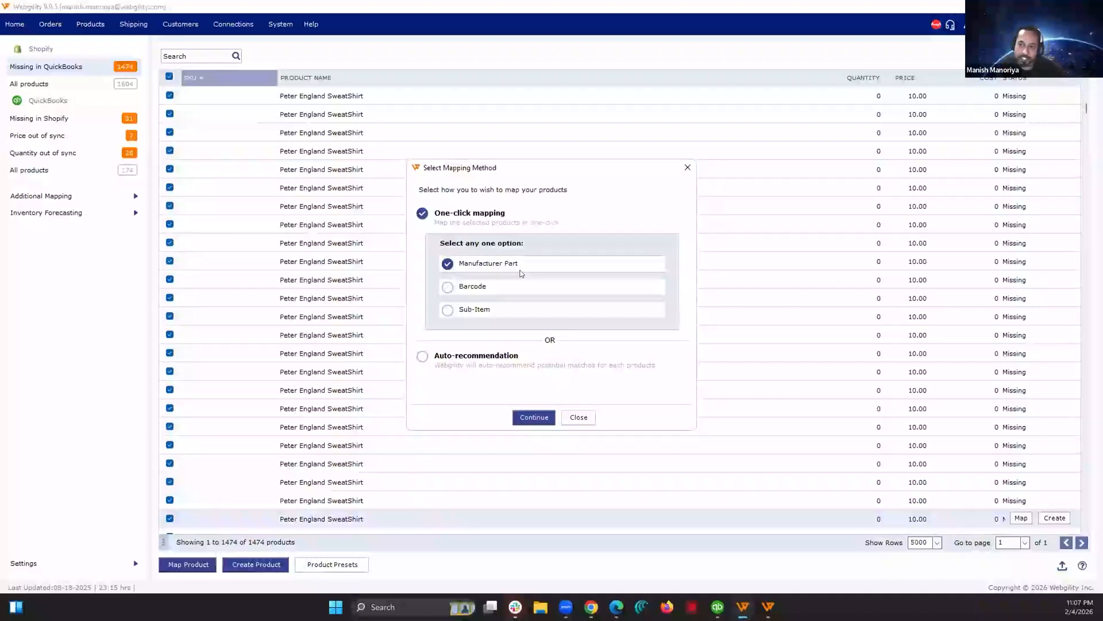
click(535, 418)
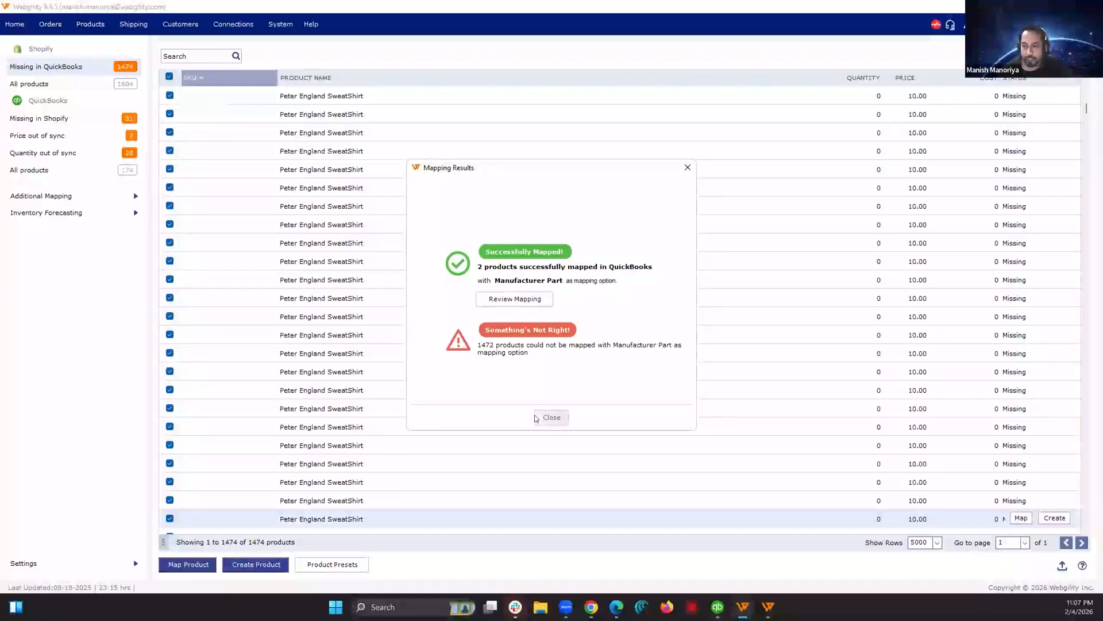
click(535, 300)
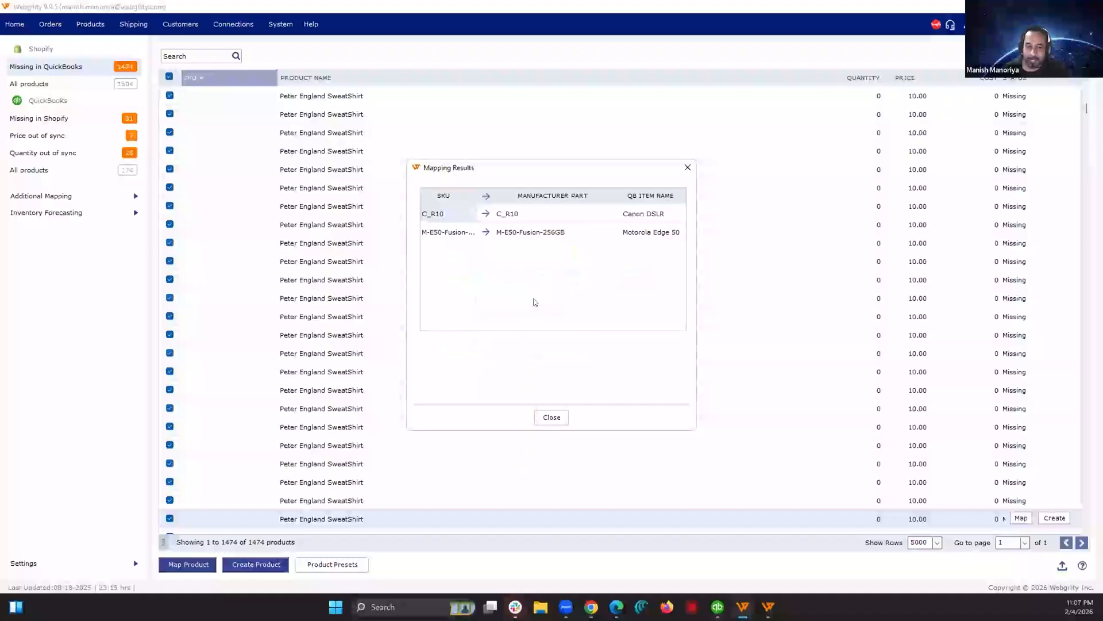
drag(515, 168, 391, 157)
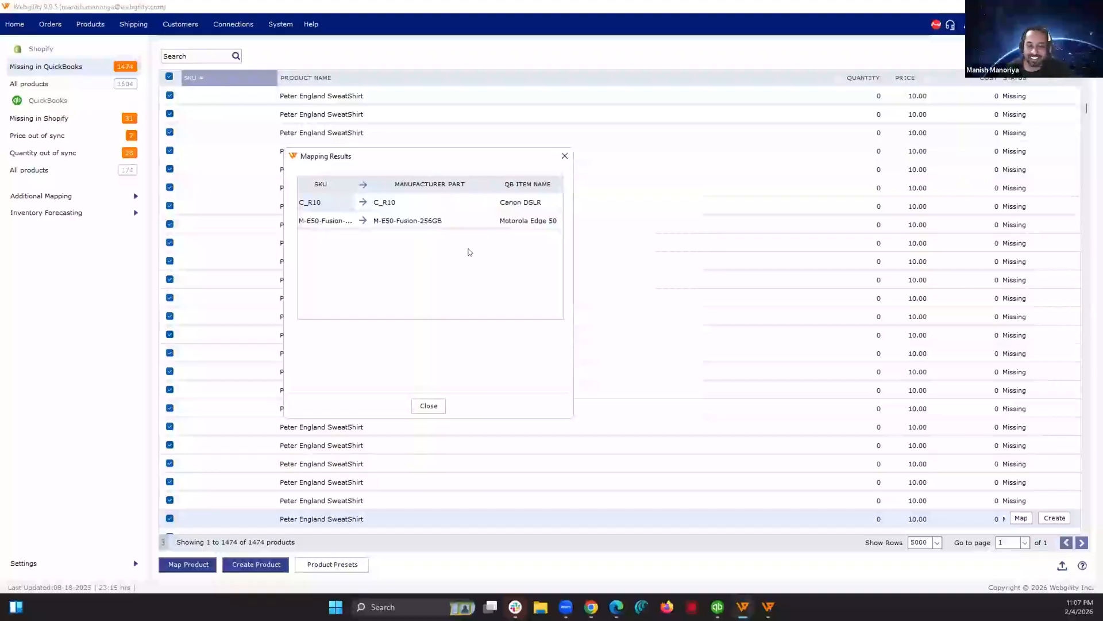
click(429, 405)
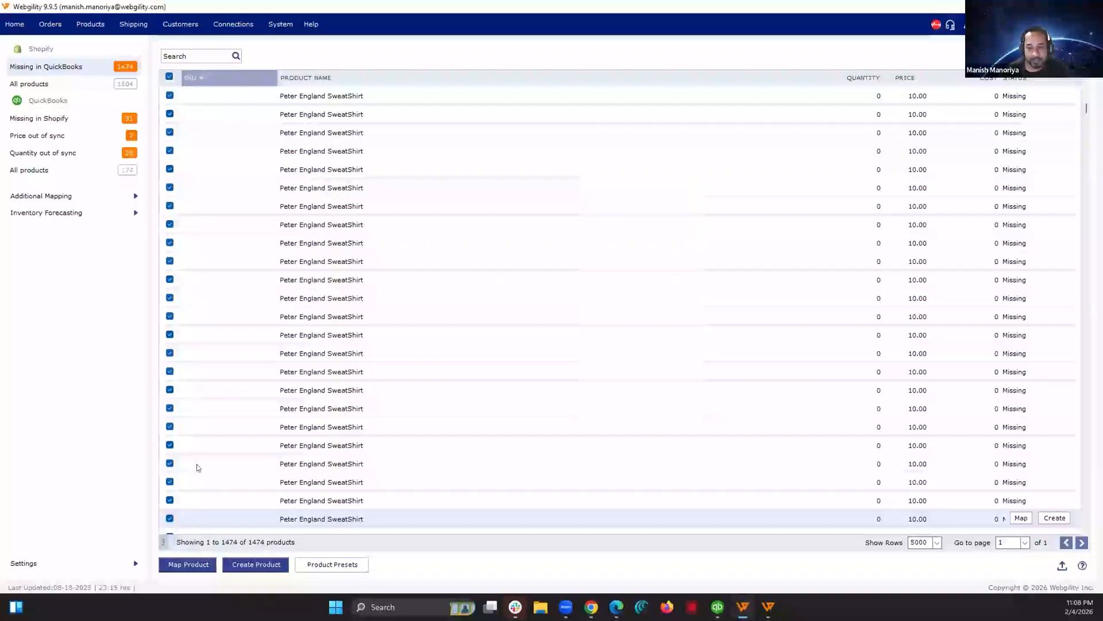
Step: Select all remaining missing products, map them with one-click mapping by Barcode, and review the mapped items
click(169, 77)
click(195, 565)
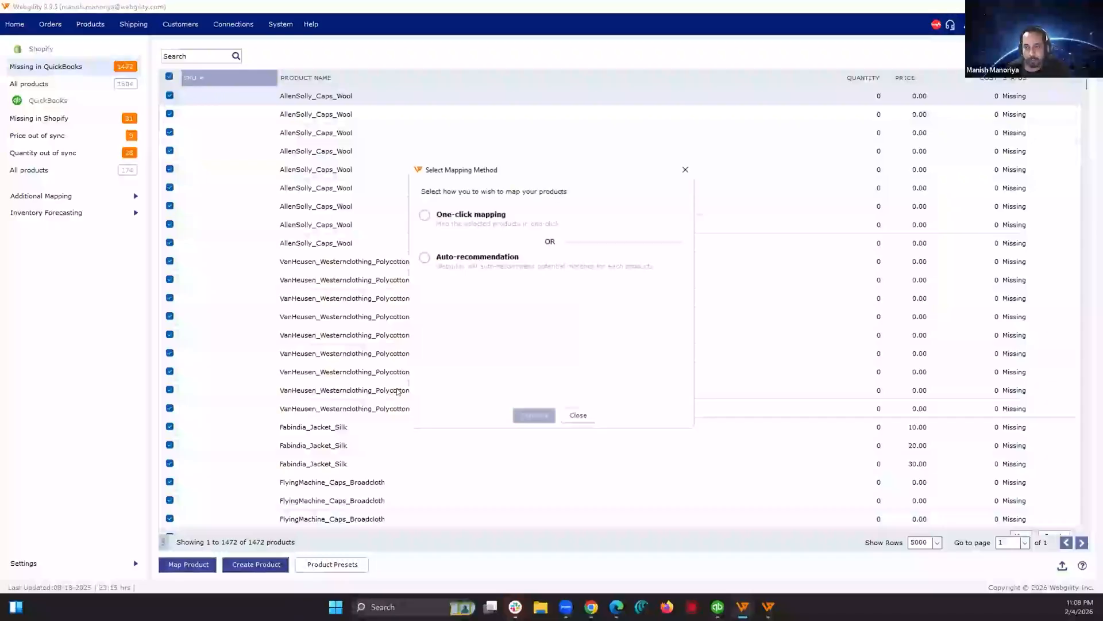
click(425, 214)
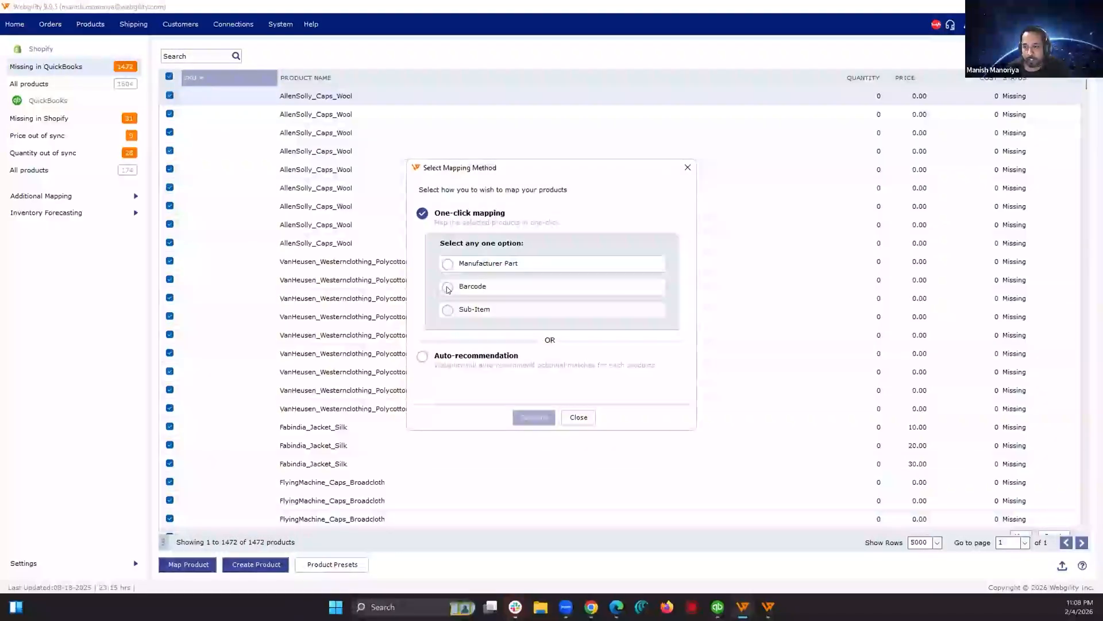
click(449, 287)
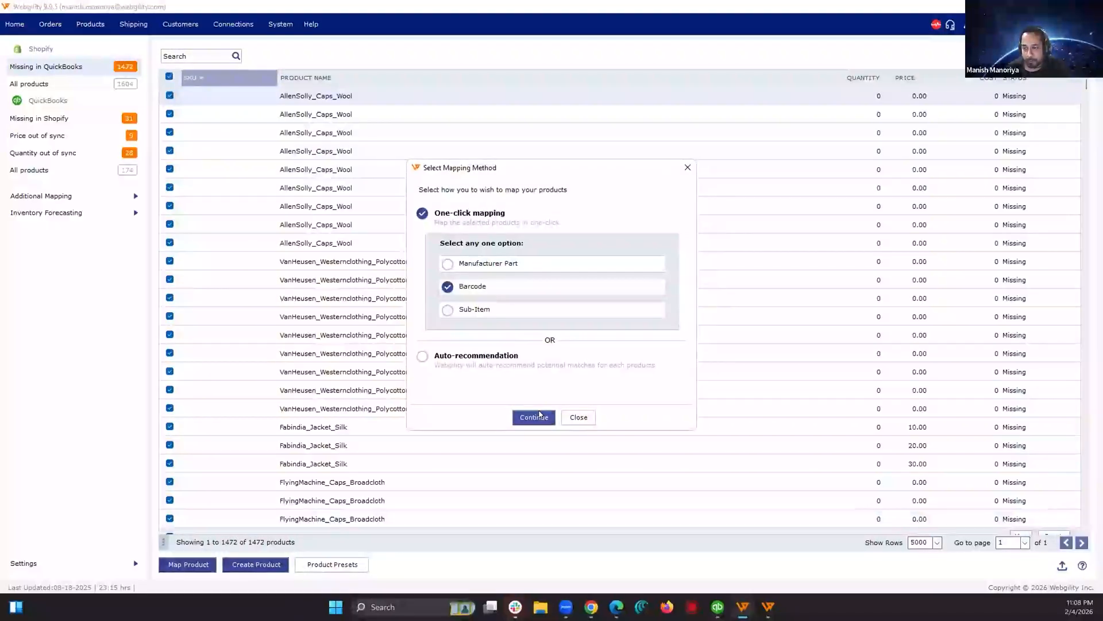
click(533, 417)
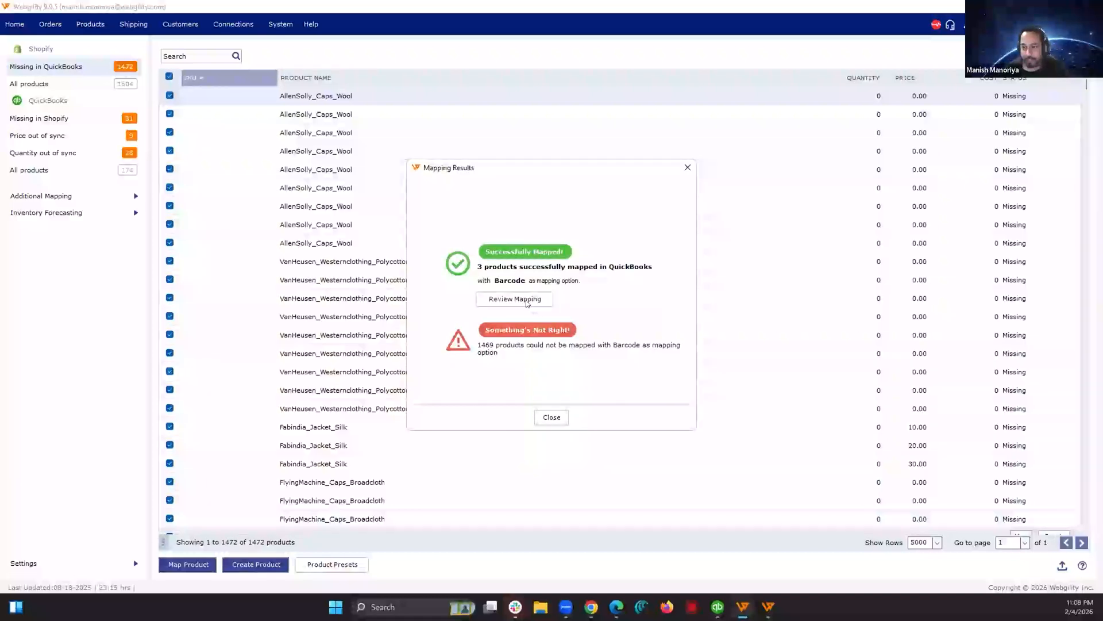
click(525, 300)
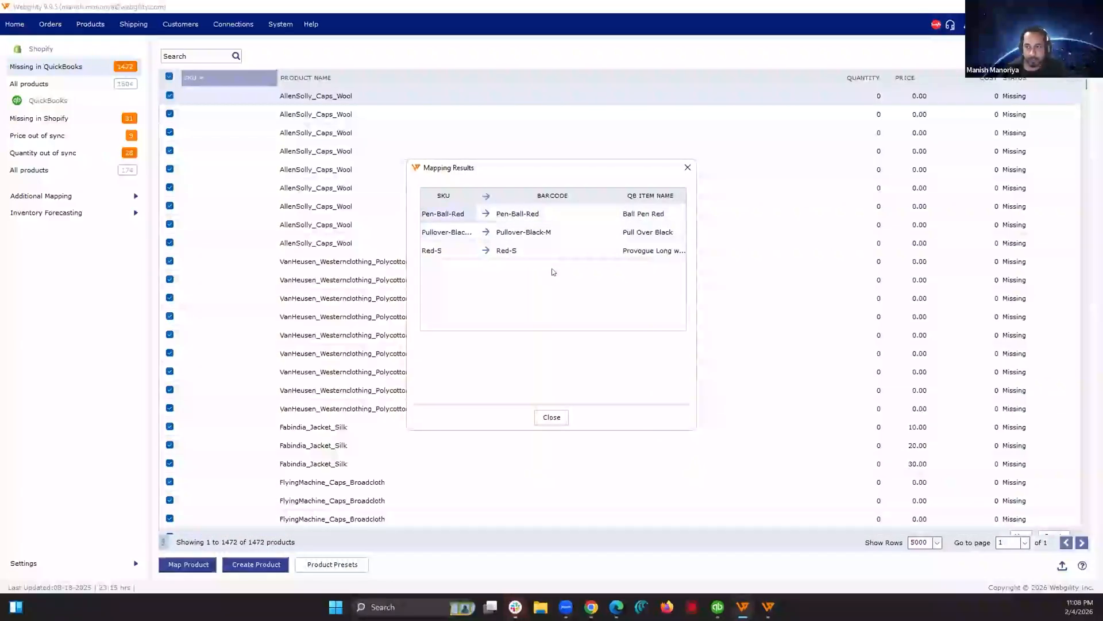
click(552, 417)
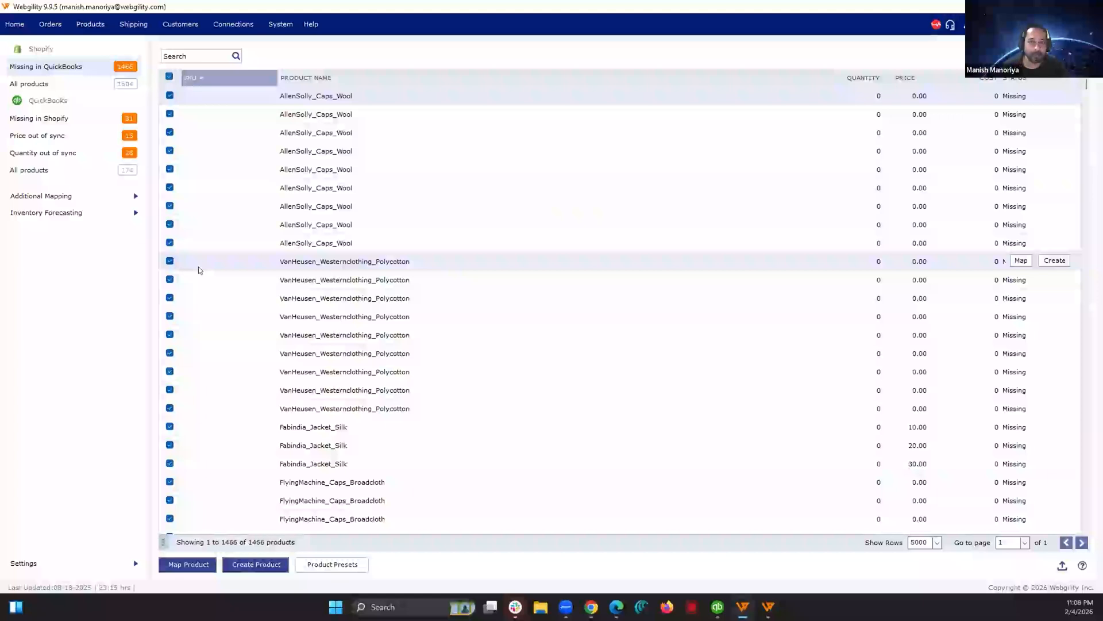
Step: Map the remaining missing products with one-click mapping by Sub-Item and review the mapped items
click(198, 562)
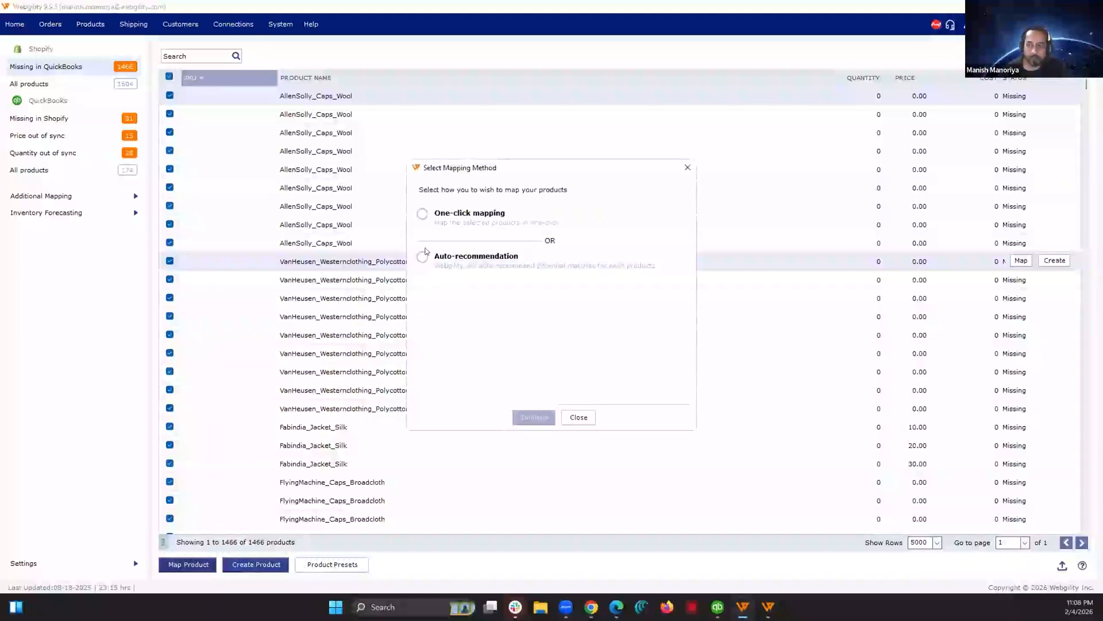
click(423, 214)
click(448, 310)
click(534, 417)
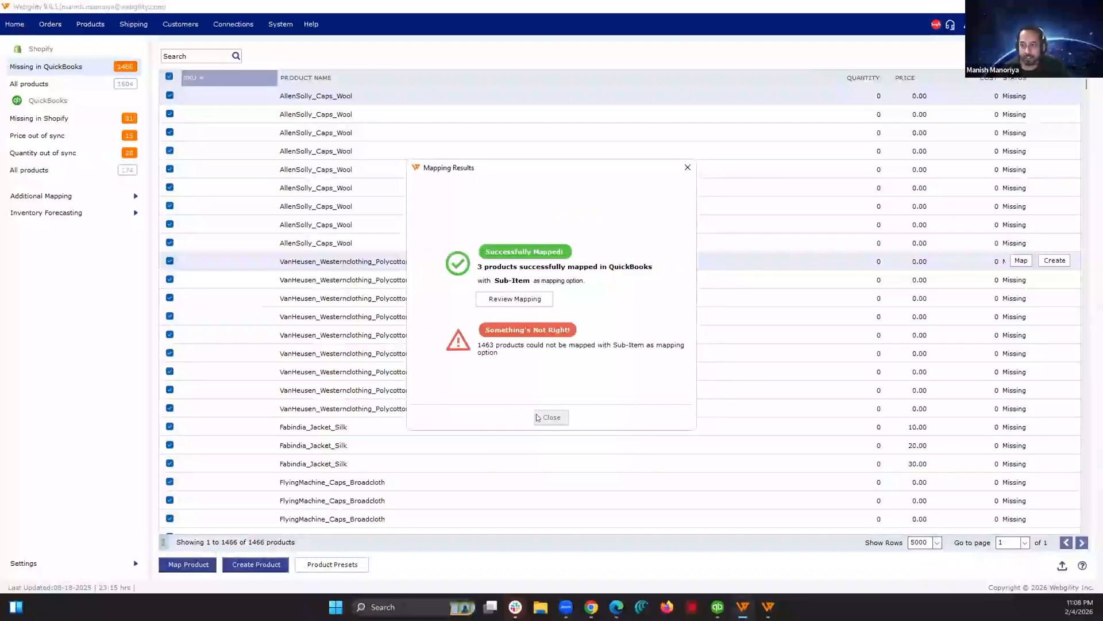
click(530, 298)
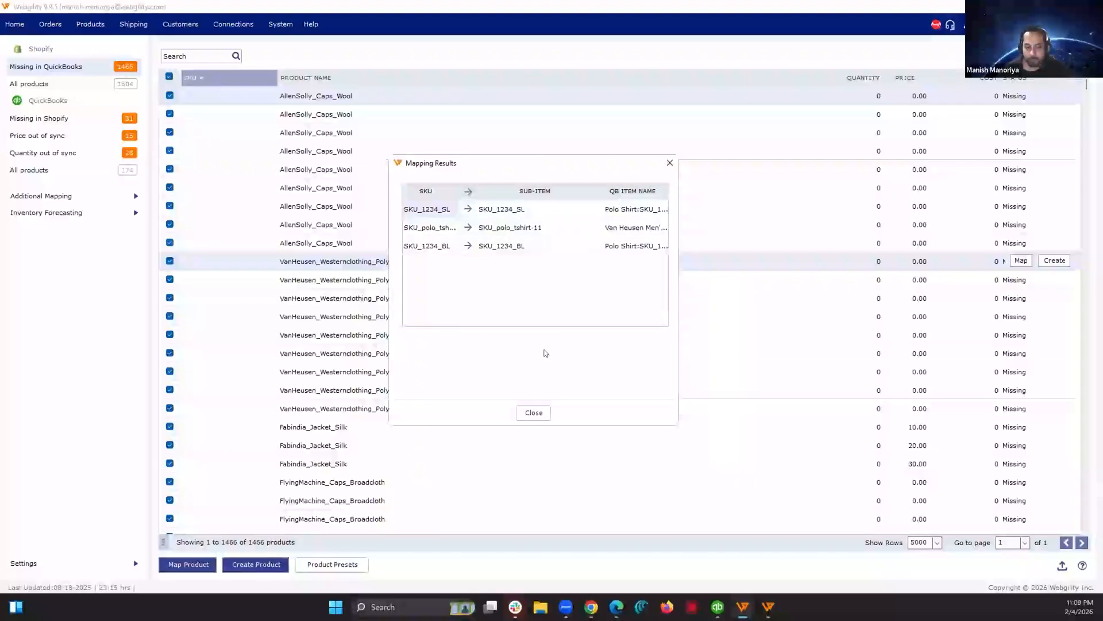
click(534, 412)
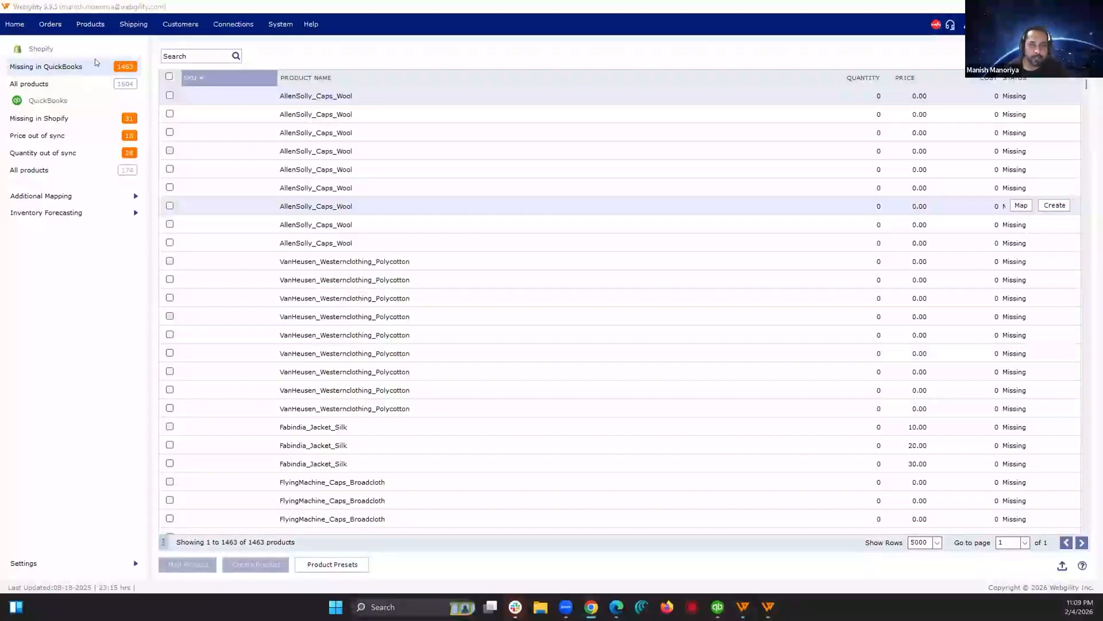
Step: List all Shopify products, filter them to mapped ones, and widen the column with the QuickBooks item names
click(100, 83)
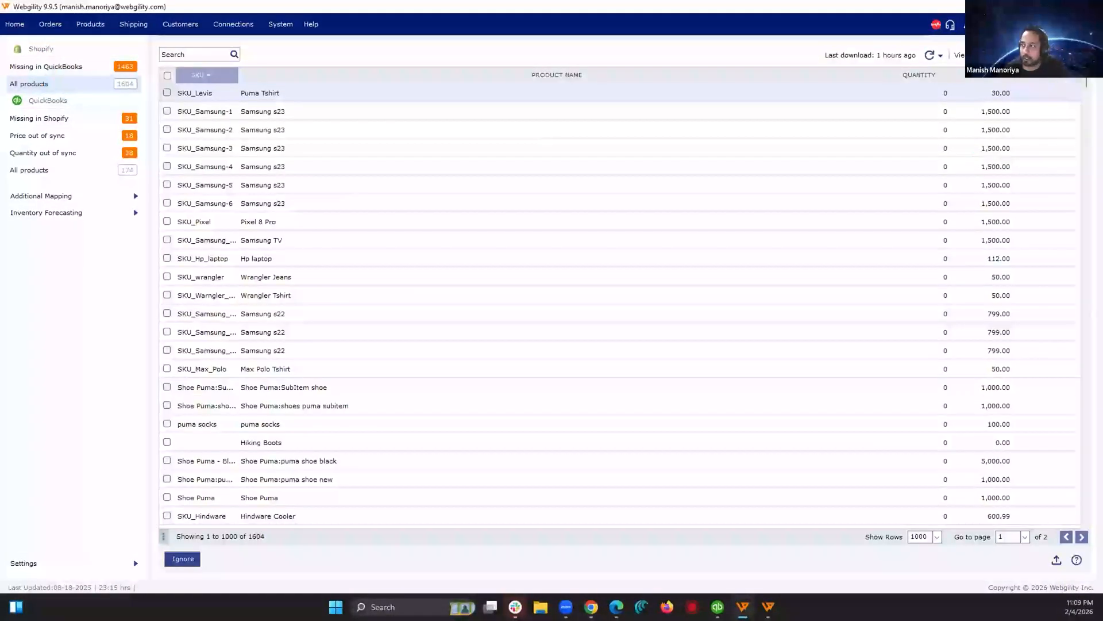
click(1005, 56)
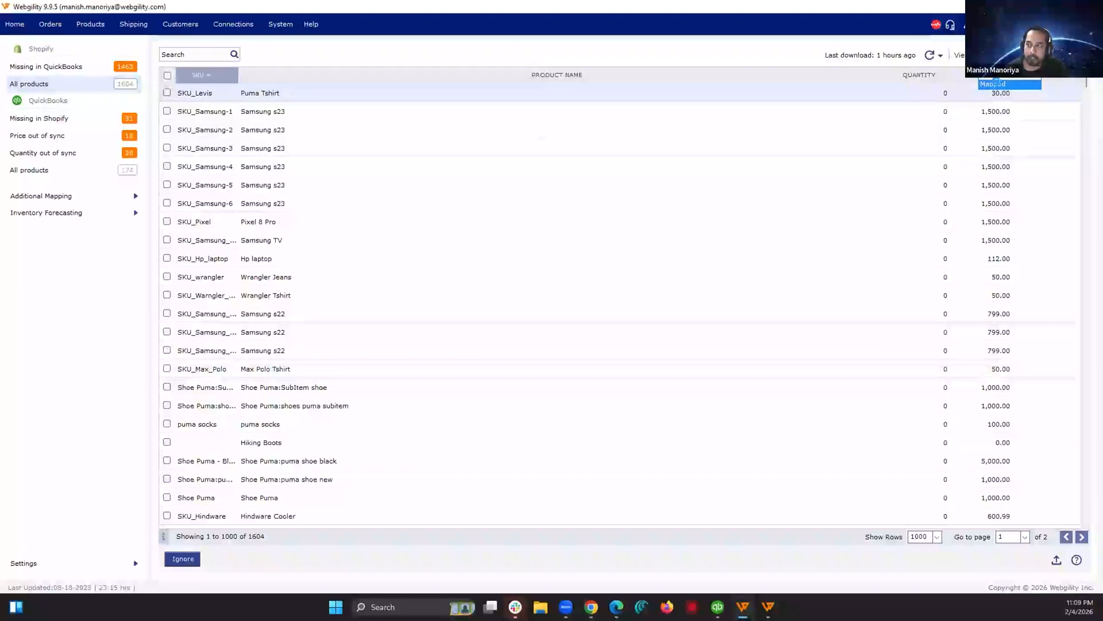
drag(232, 76, 313, 69)
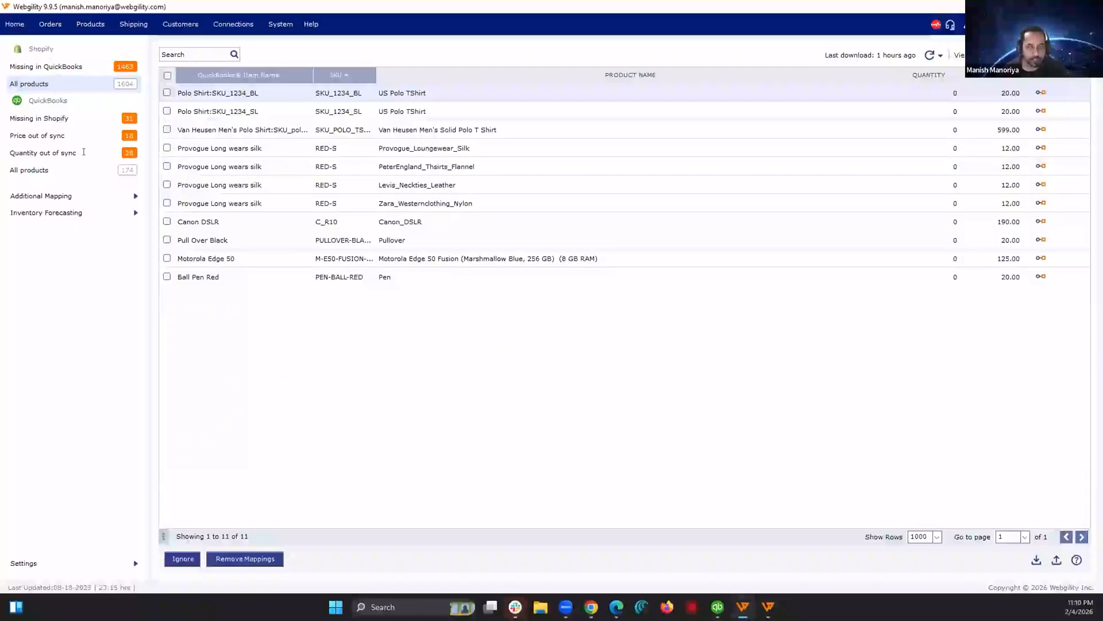
Step: Switch to the Product Mapping spreadsheet in Google Sheets, examine its StoreItemIdentifier and QuickBooksItemIdentifier columns, and return to Webgility
key(alt+Tab)
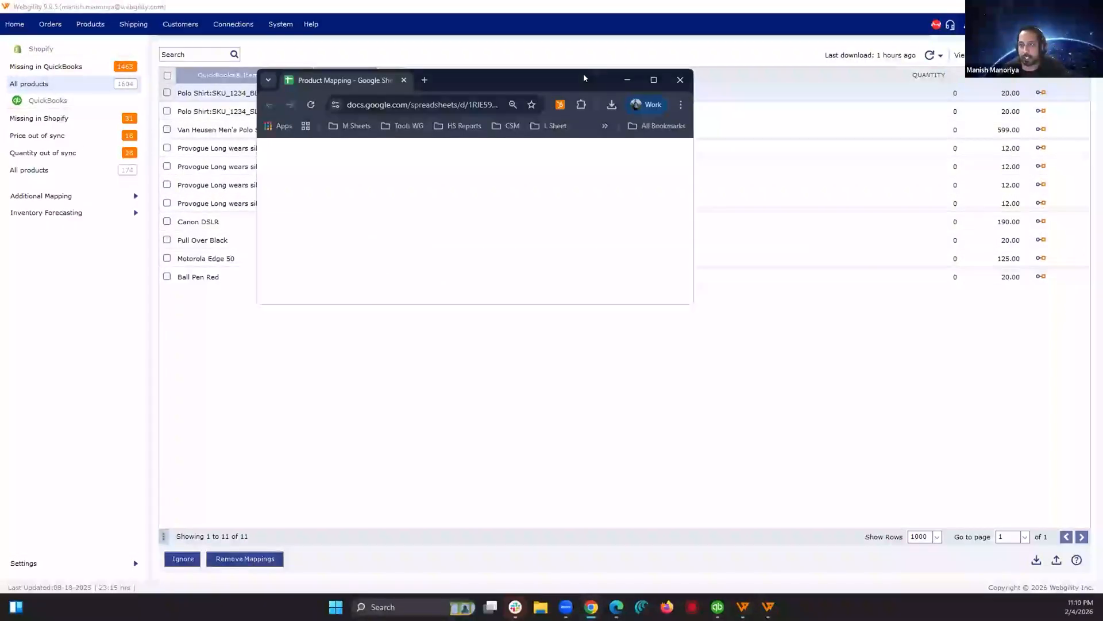
double_click(584, 78)
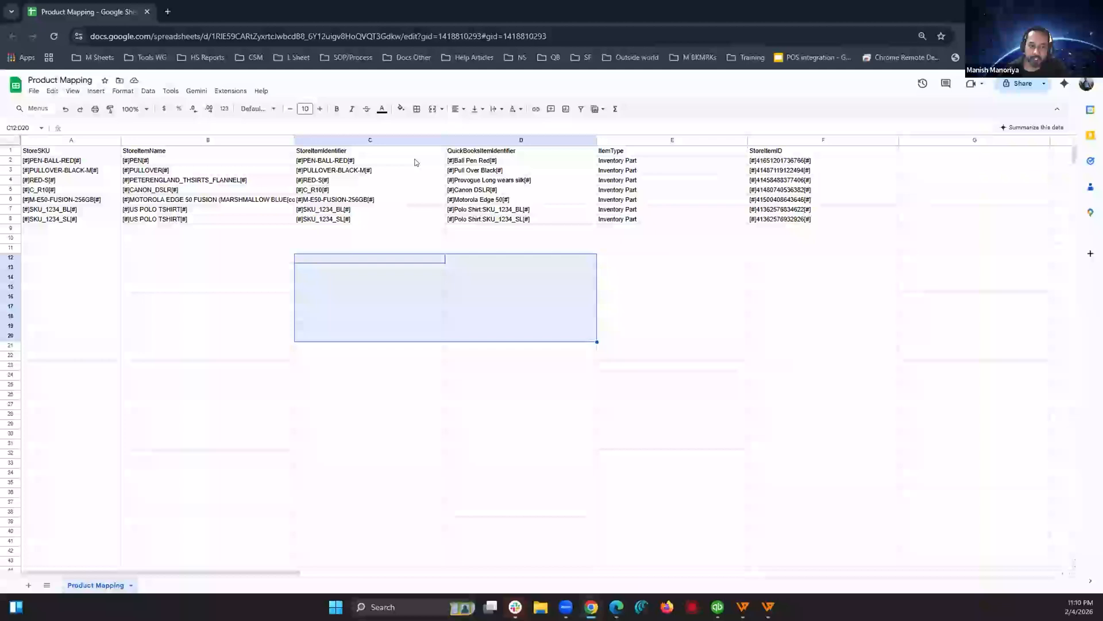
click(411, 170)
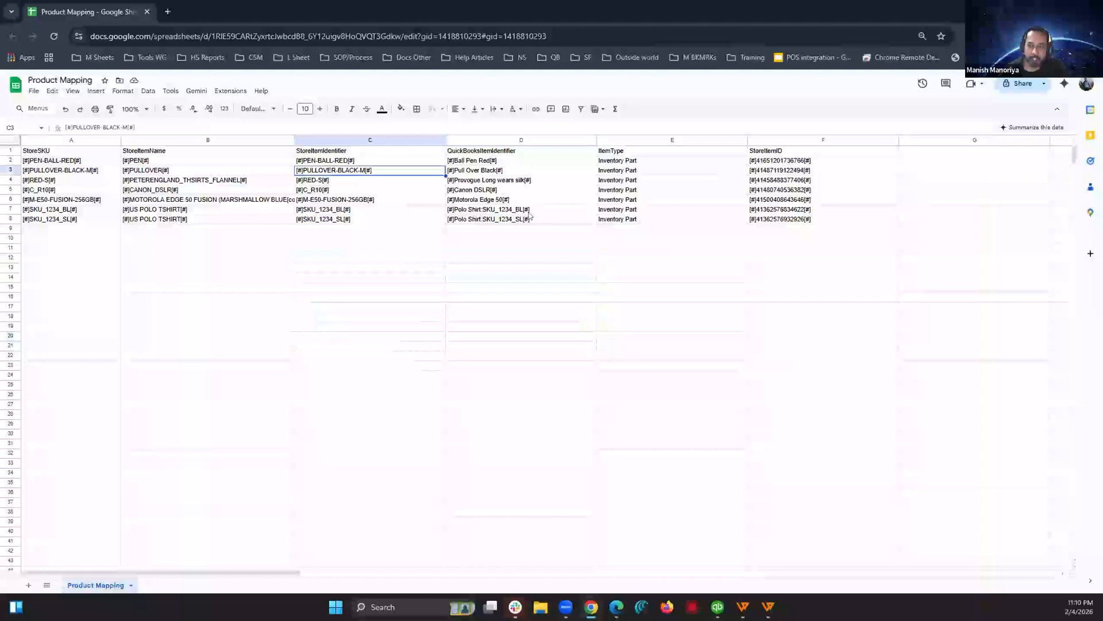
drag(520, 163, 521, 170)
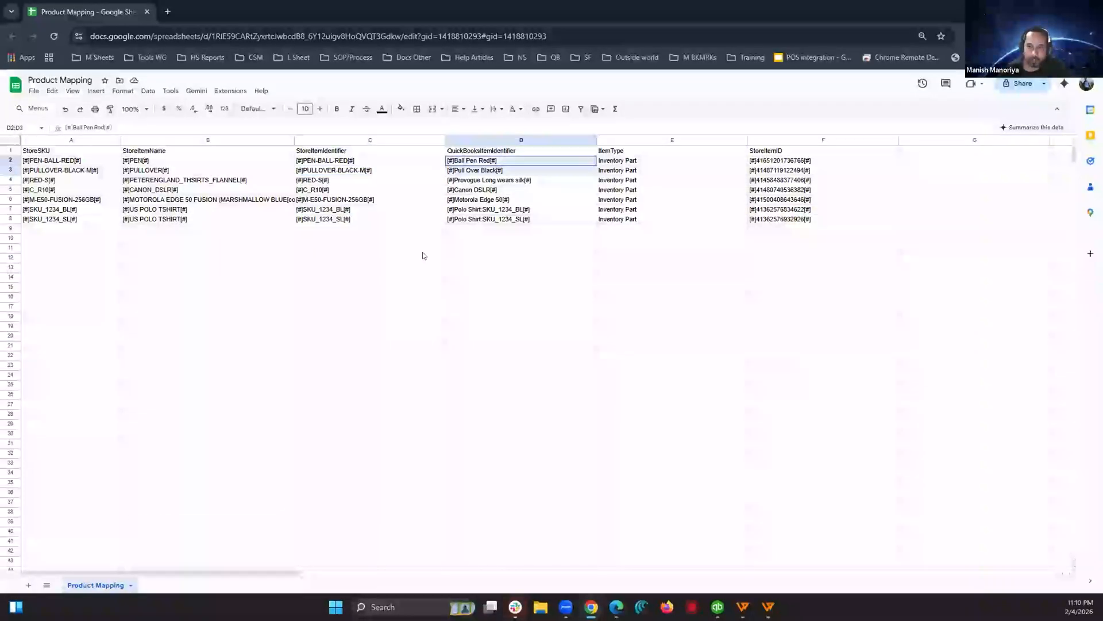
drag(411, 229, 423, 537)
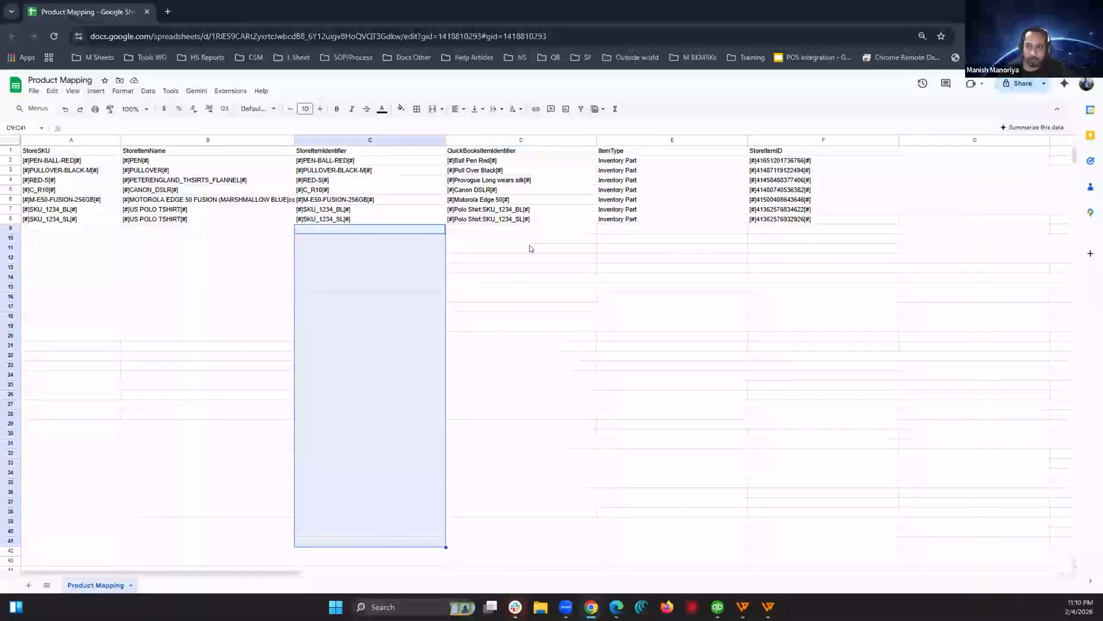
drag(521, 228, 524, 464)
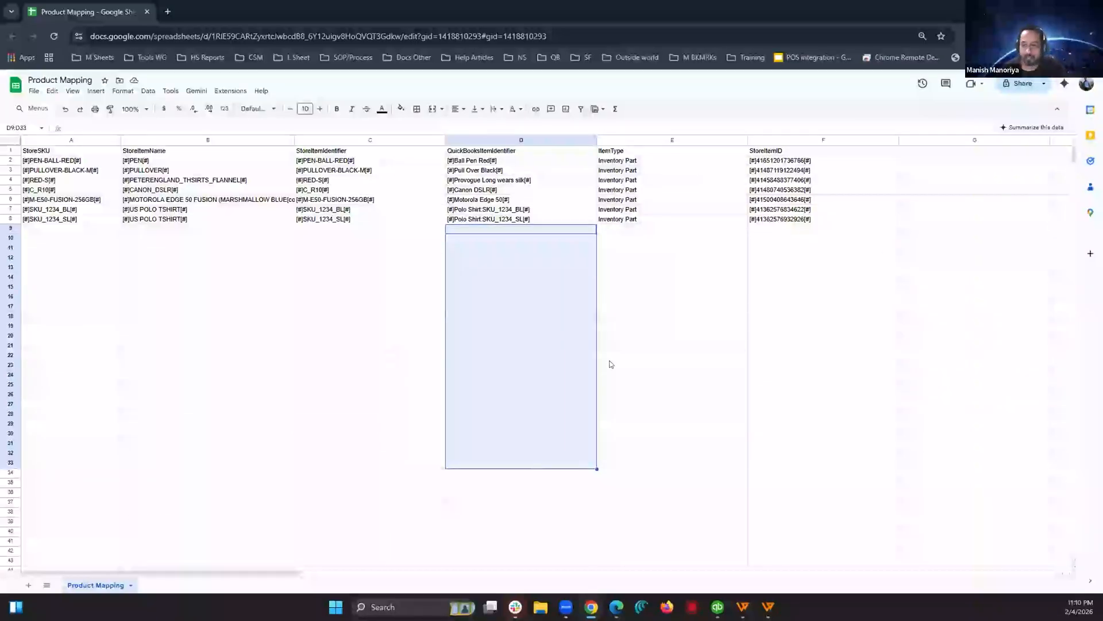
key(alt+Tab)
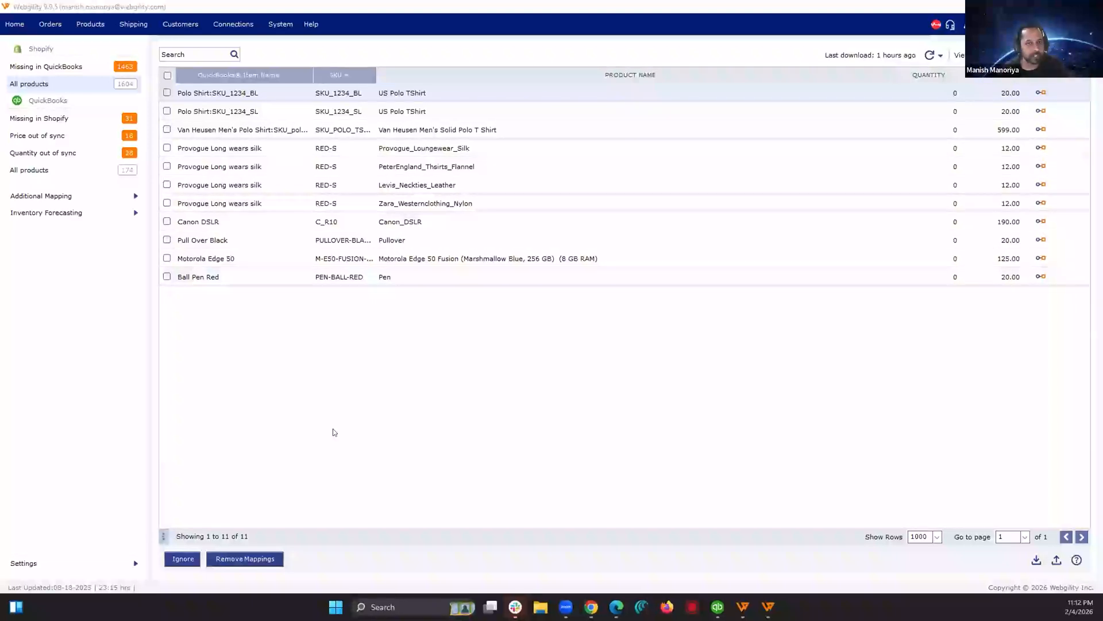
Step: Select all QuickBooks products whose quantity is out of sync and open the product sync settings
click(55, 152)
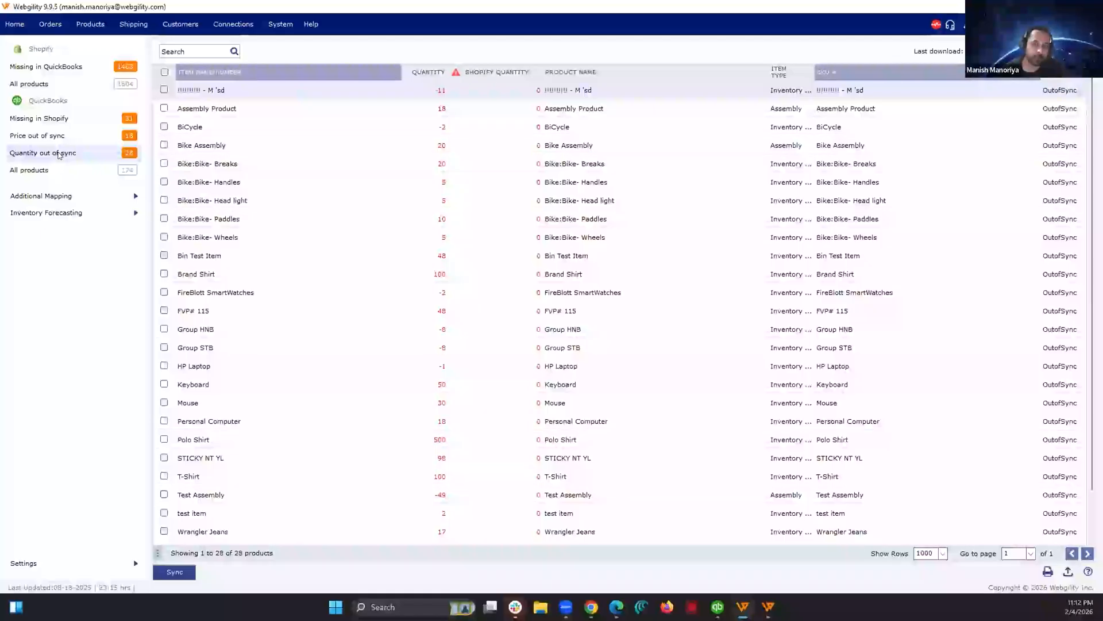
click(165, 72)
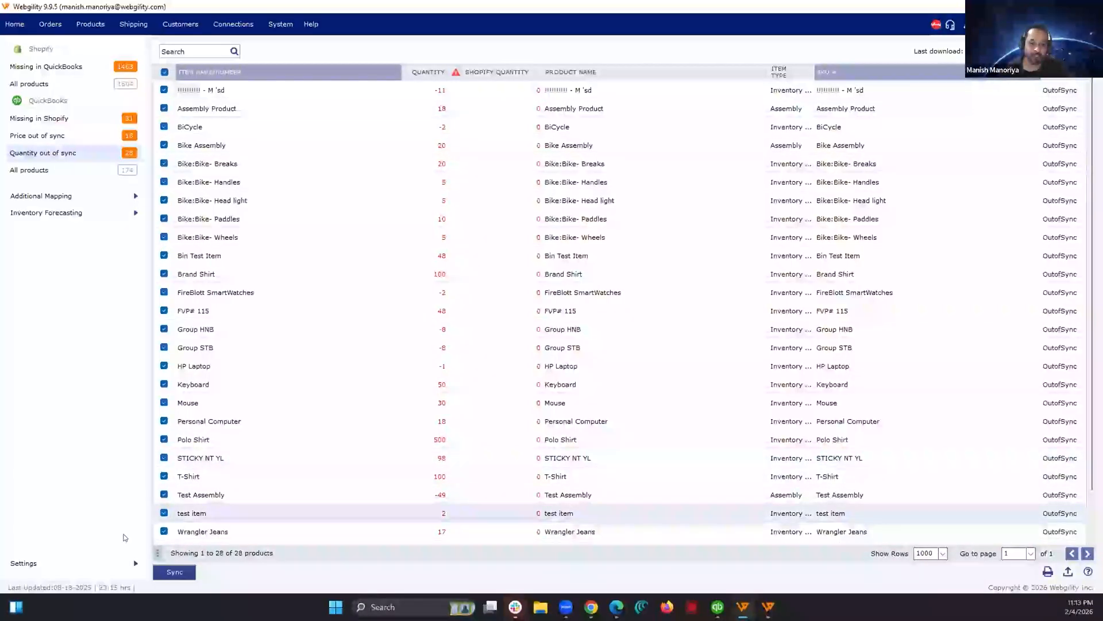
click(136, 564)
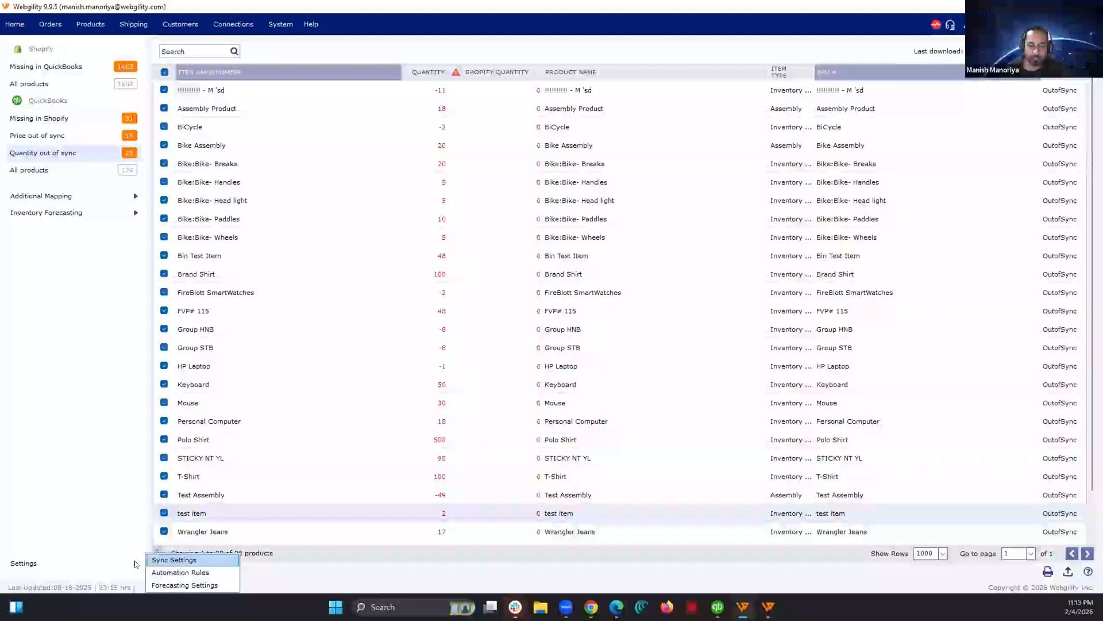
click(188, 559)
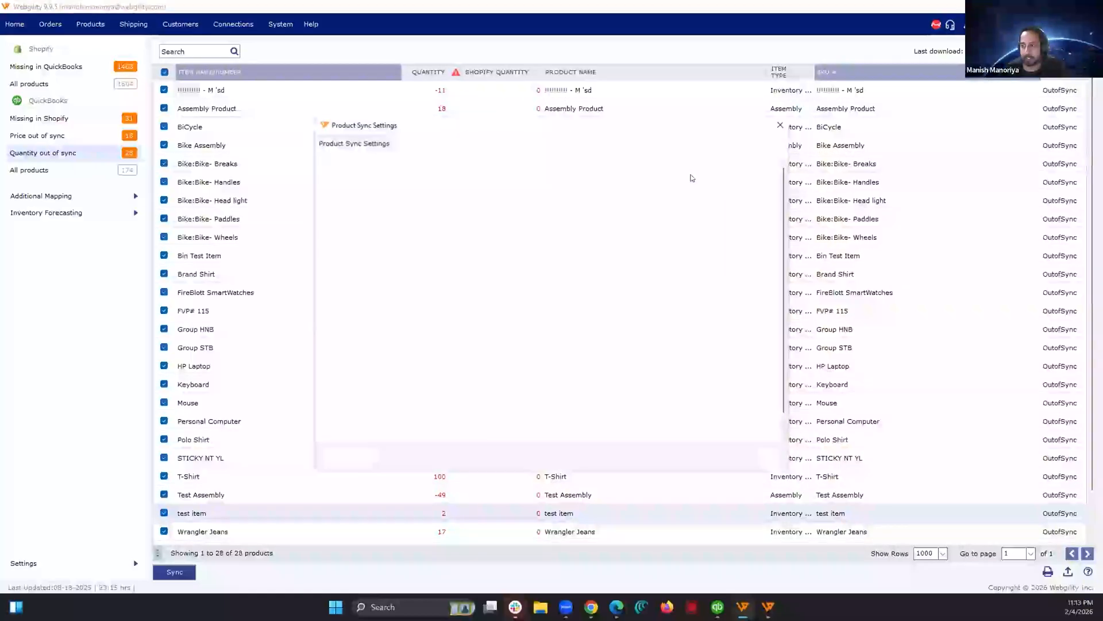
Step: Try Sales Channel data as the master catalog and switch back to QuickBooks data as master data
click(656, 180)
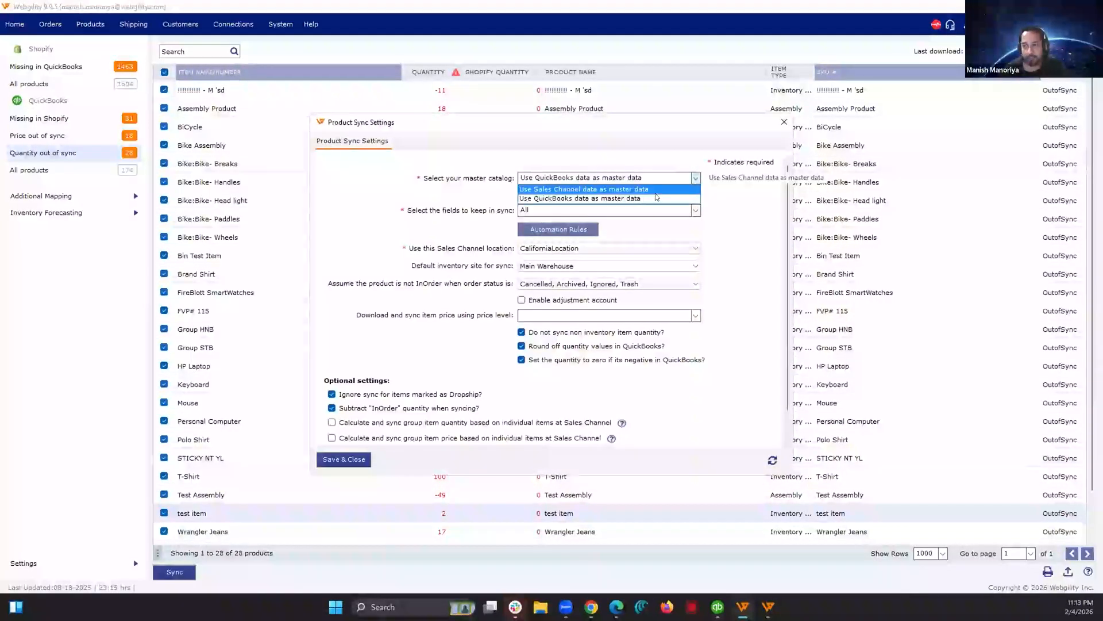
click(656, 196)
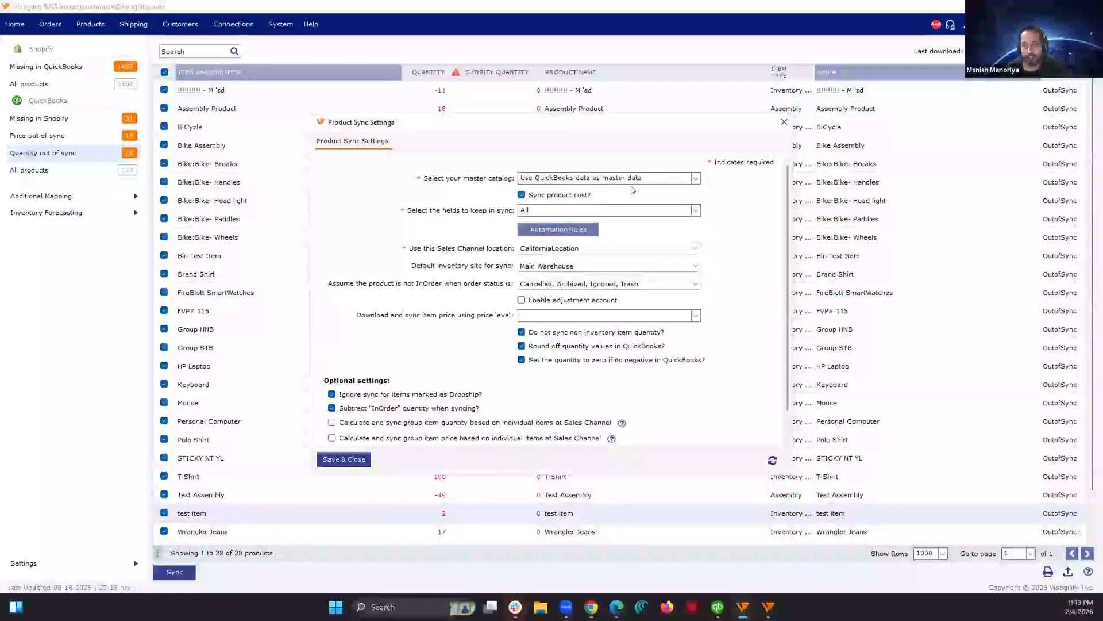
click(677, 182)
click(632, 194)
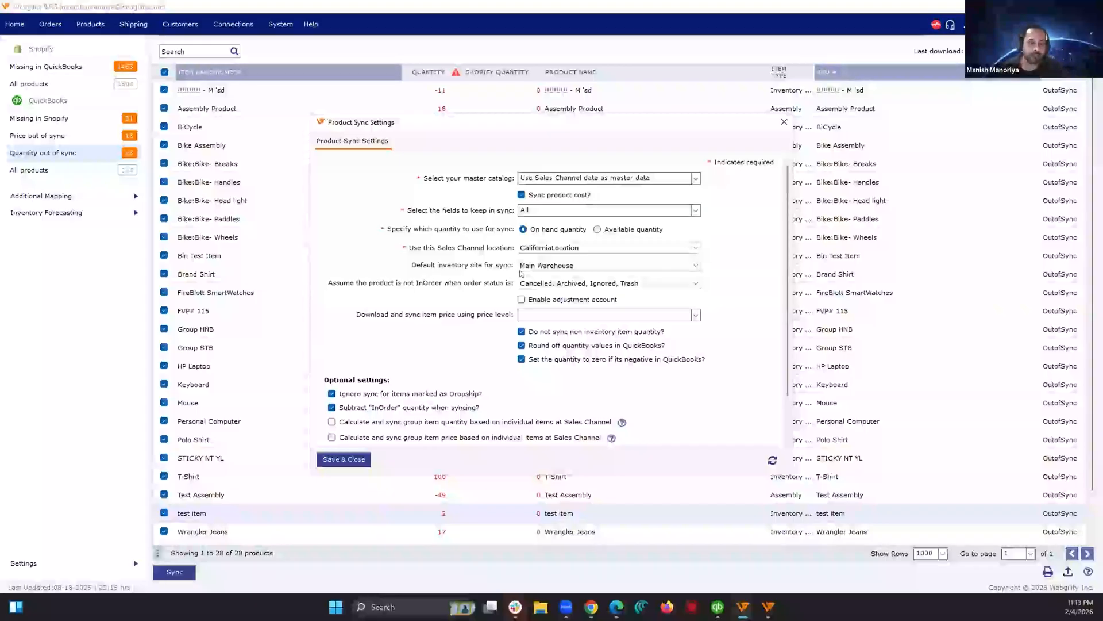
click(683, 179)
click(678, 199)
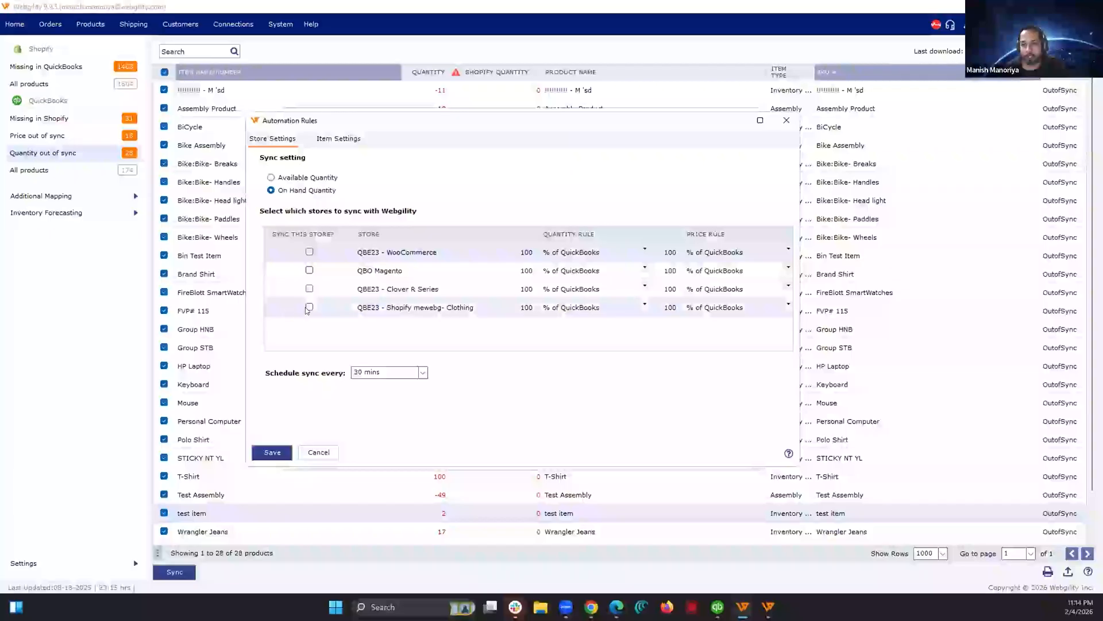
Step: In the automation rules, enable sync for the Shopify mewebg- Clothing store, trying a quantity rule of 80% before setting 2 less than QuickBooks
click(527, 308)
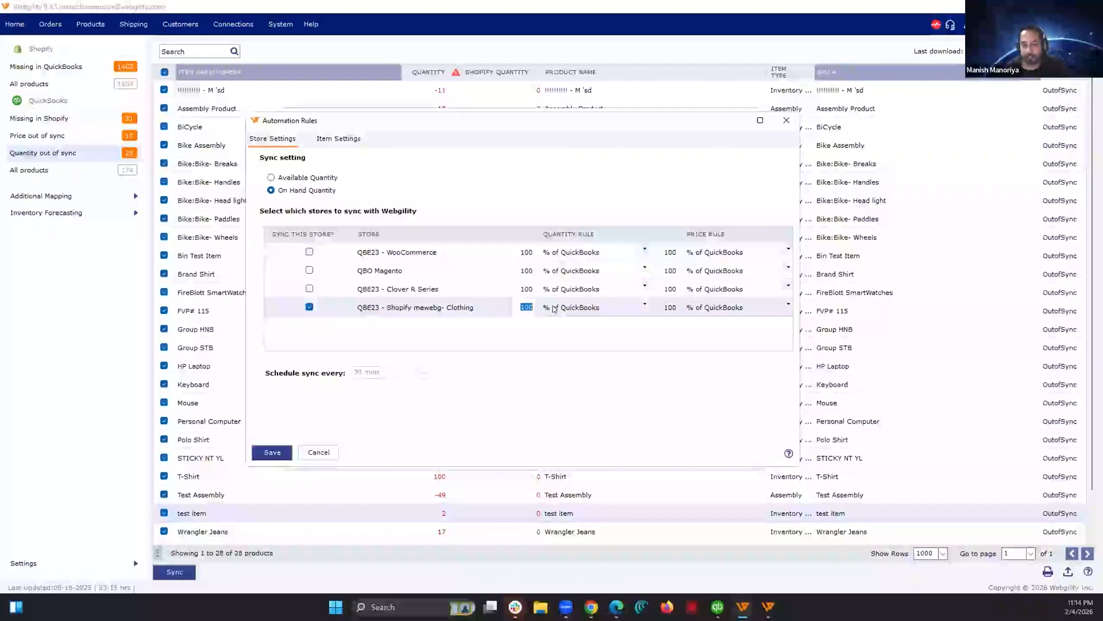
text(80)
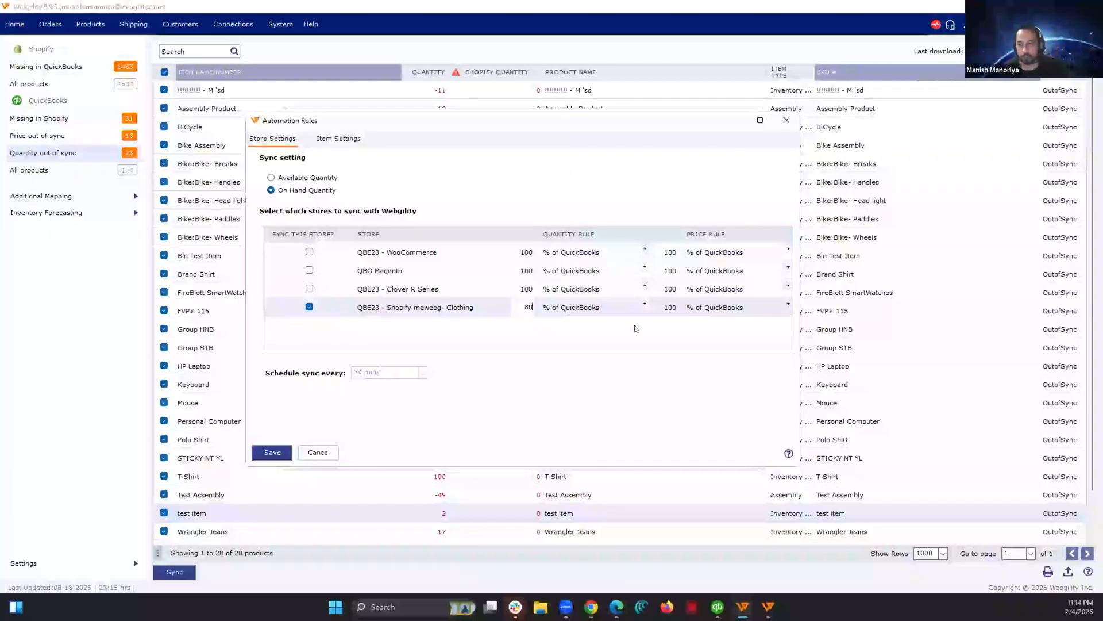
click(640, 305)
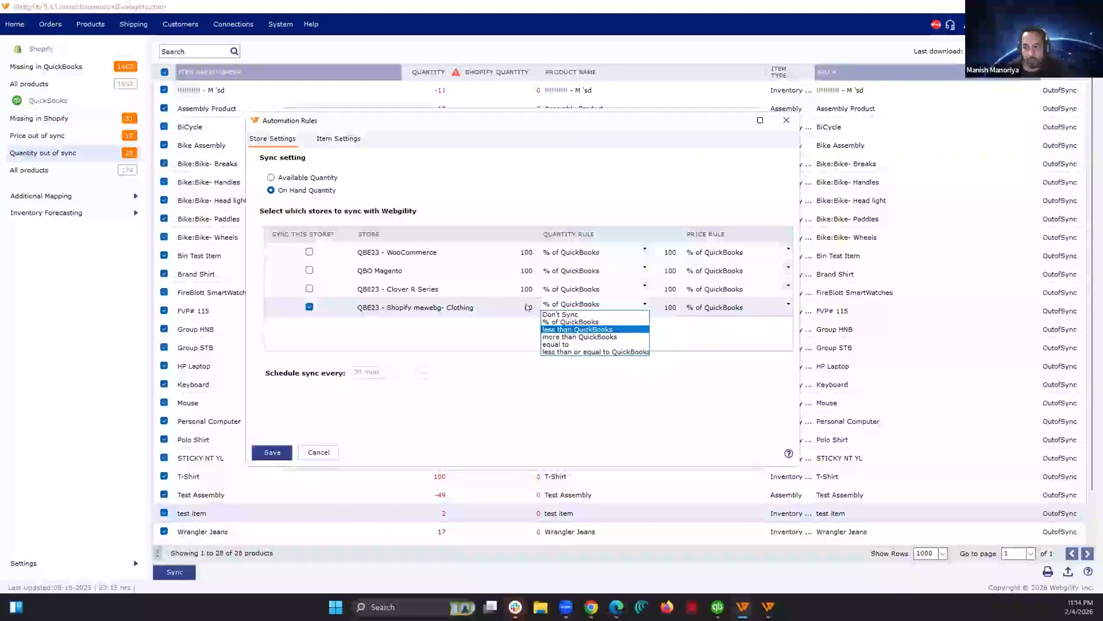
click(553, 329)
click(525, 304)
text(2)
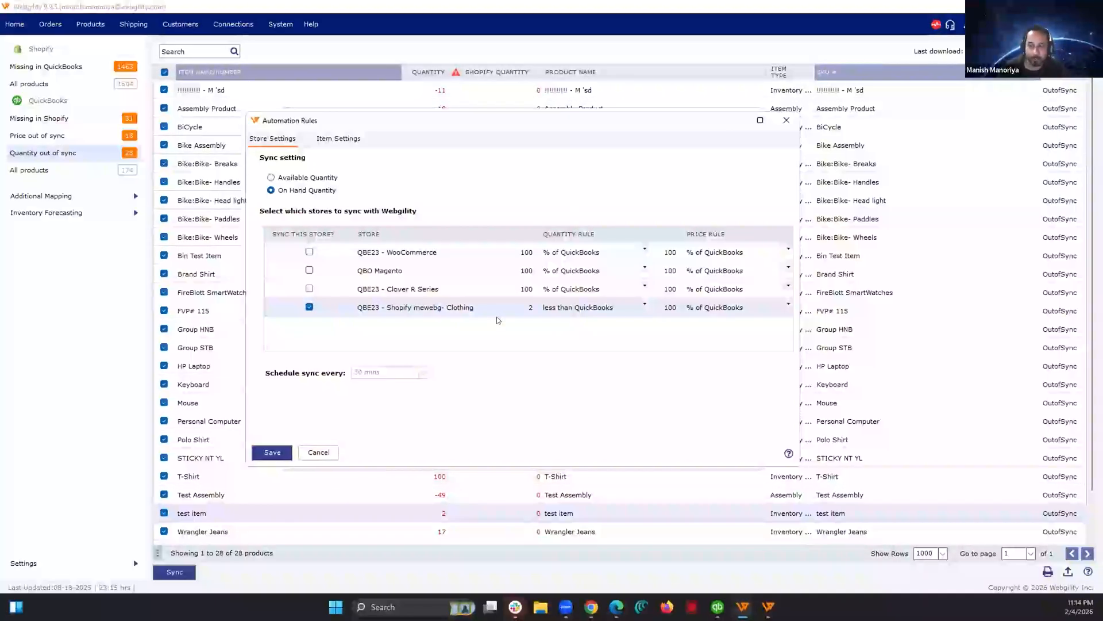
Step: Return the Shopify clothing store's quantity rule to 100% of QuickBooks
click(630, 308)
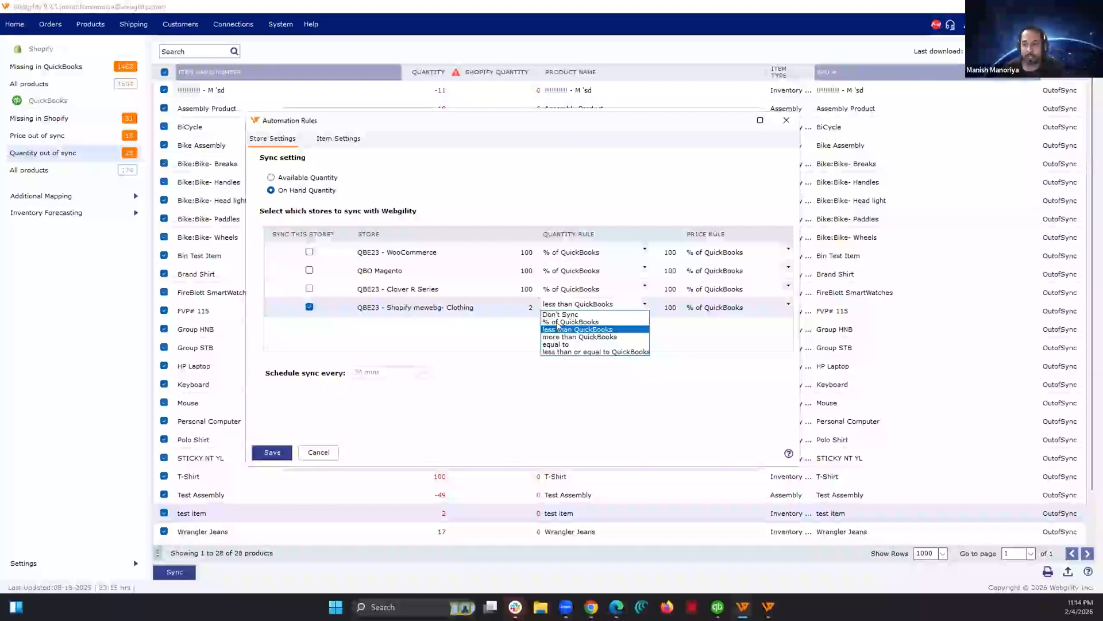
key(Return)
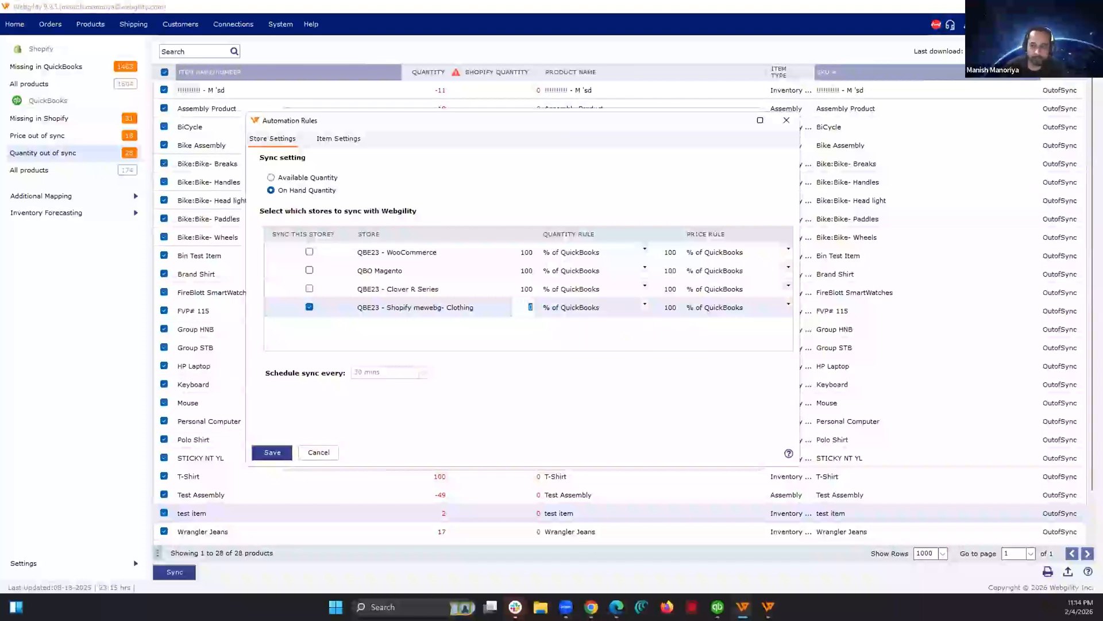
Step: In the item settings, enable sync for item YE-IDH5-OY1H and set its quantity rule to 3 less than QuickBooks
click(338, 138)
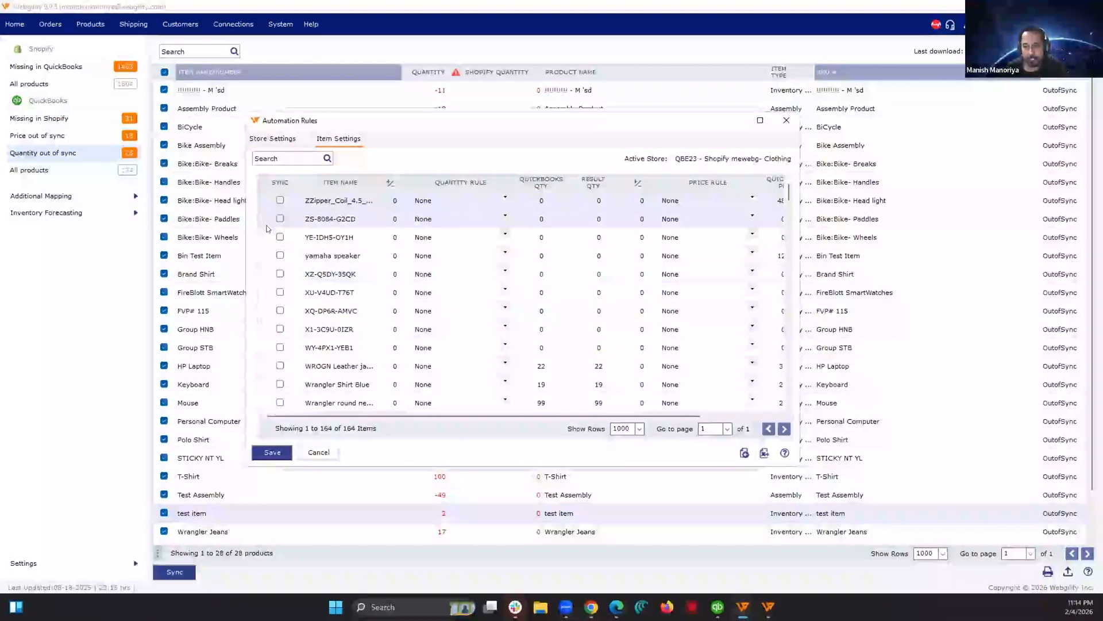
click(280, 236)
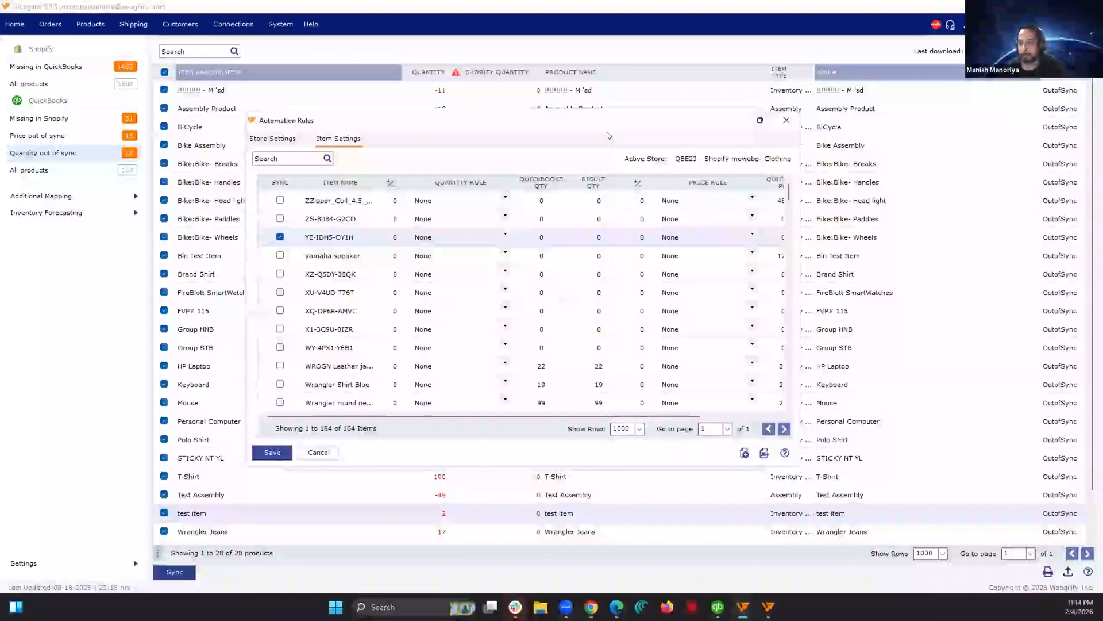
double_click(503, 119)
click(507, 119)
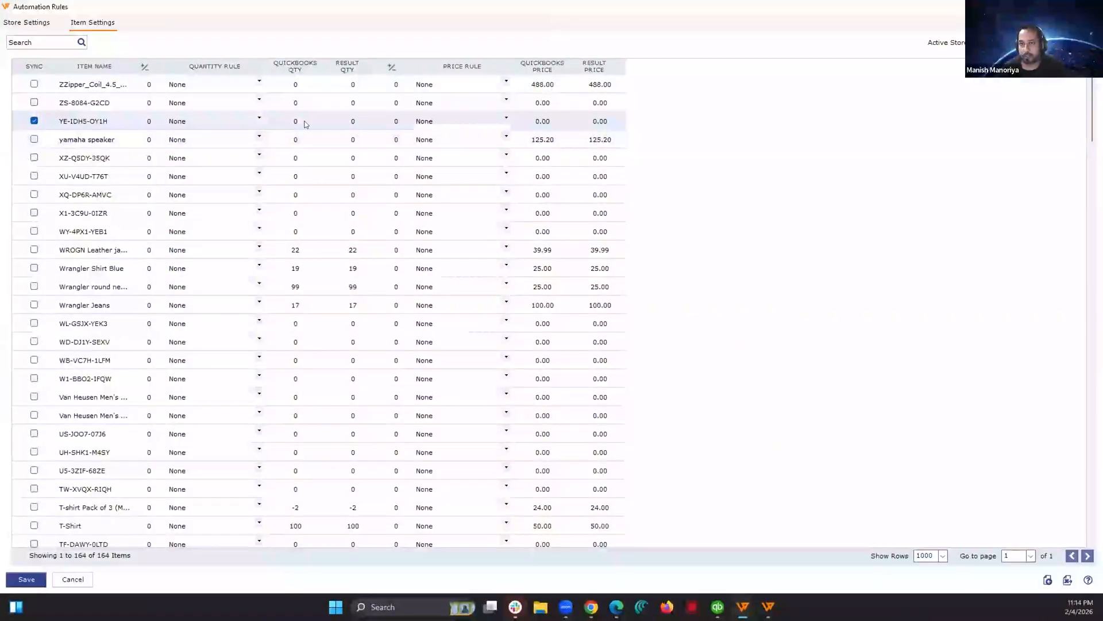
click(262, 113)
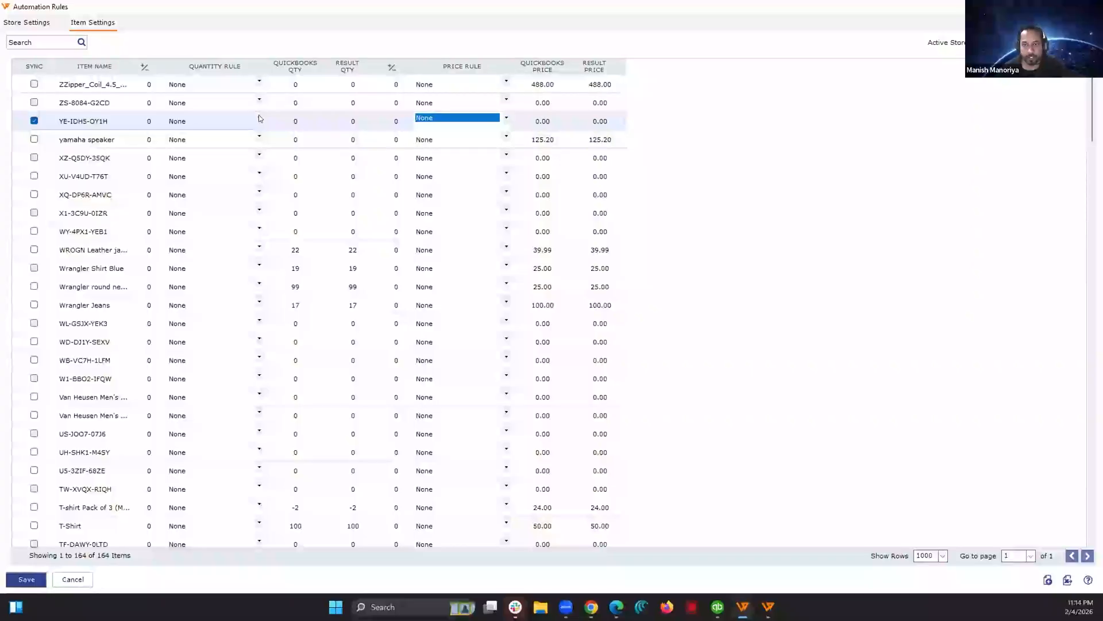
click(251, 121)
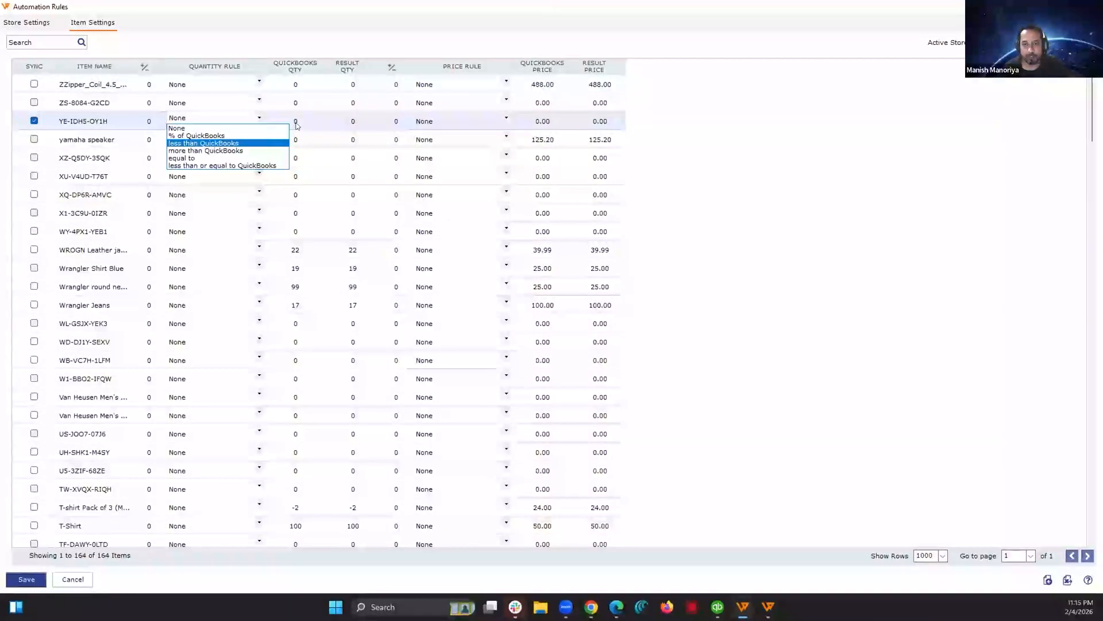
click(234, 140)
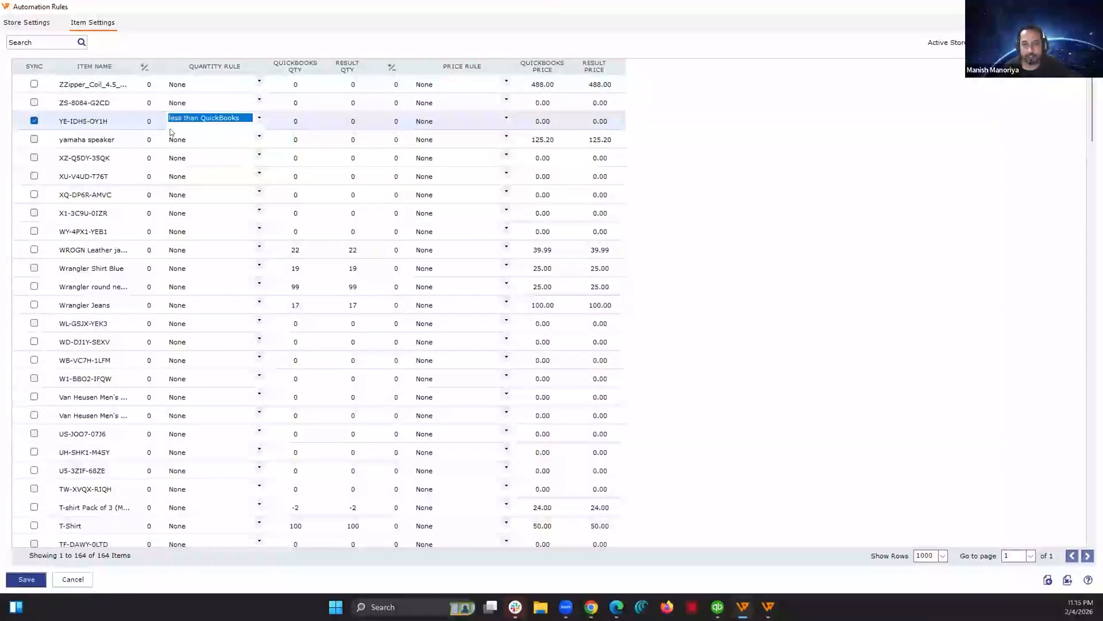
click(142, 118)
text(3)
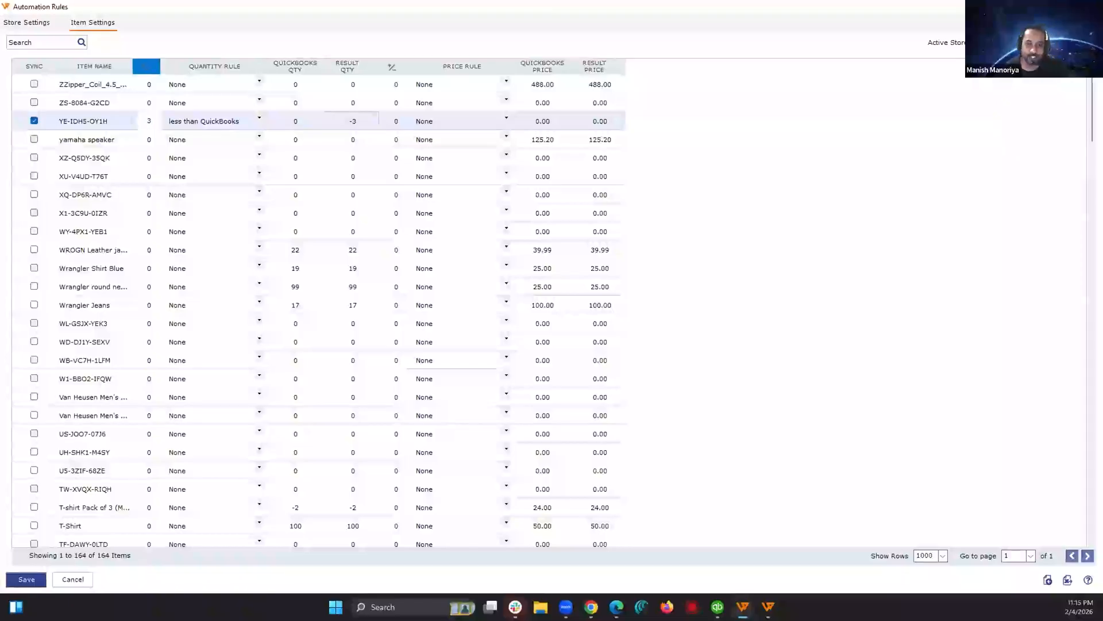
click(111, 169)
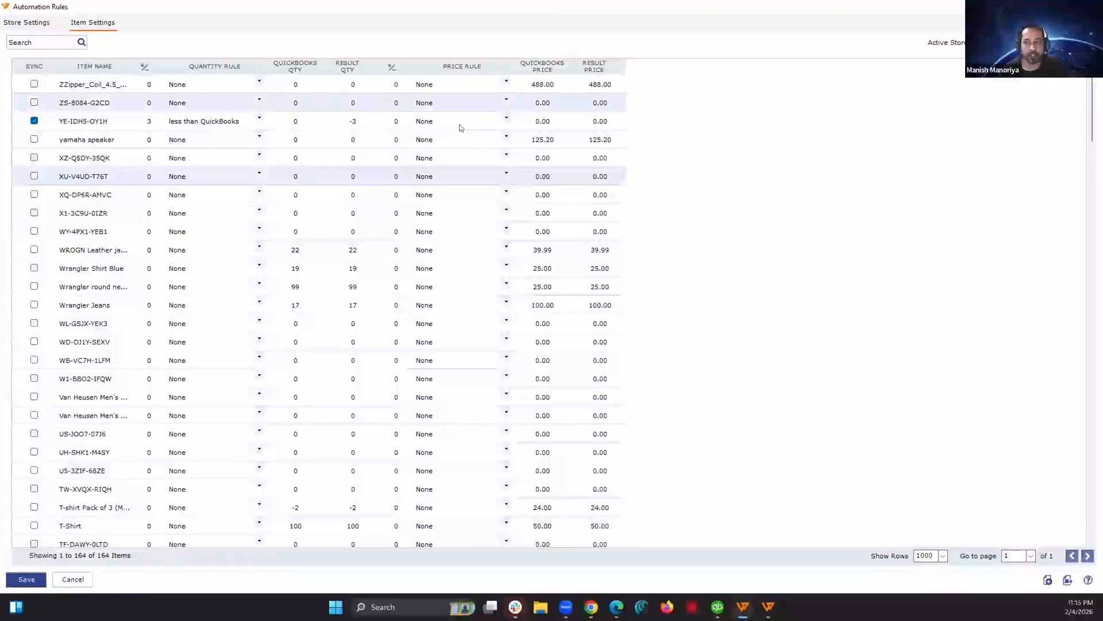
Step: Check the price rule options for item YE-IDH5-OY1H and return to the store settings of the automation rules
click(501, 117)
click(501, 118)
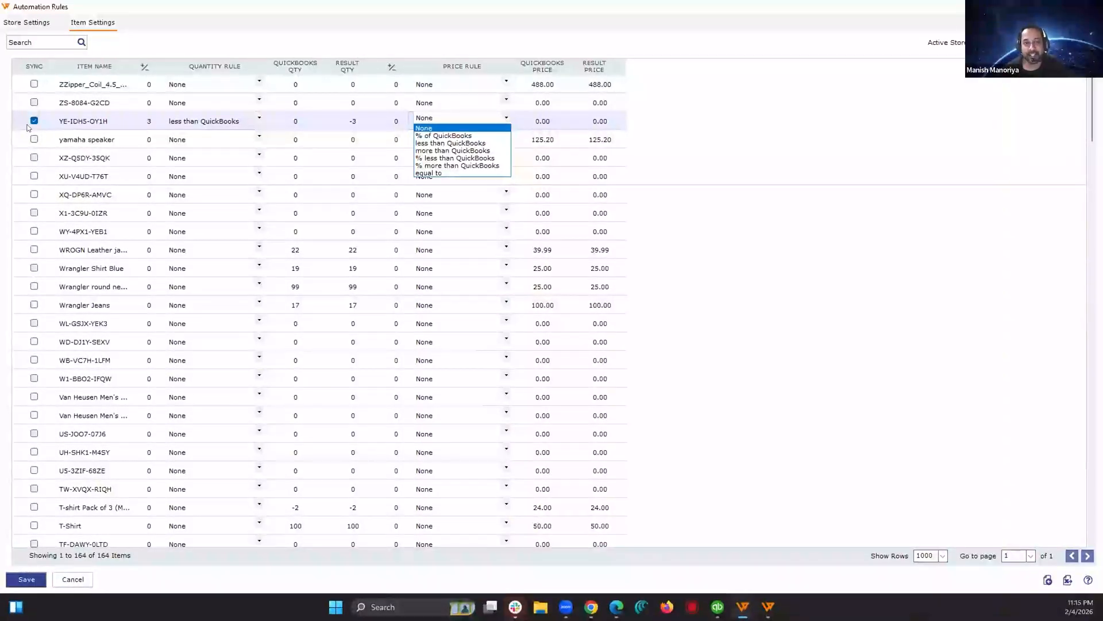
click(27, 26)
click(27, 26)
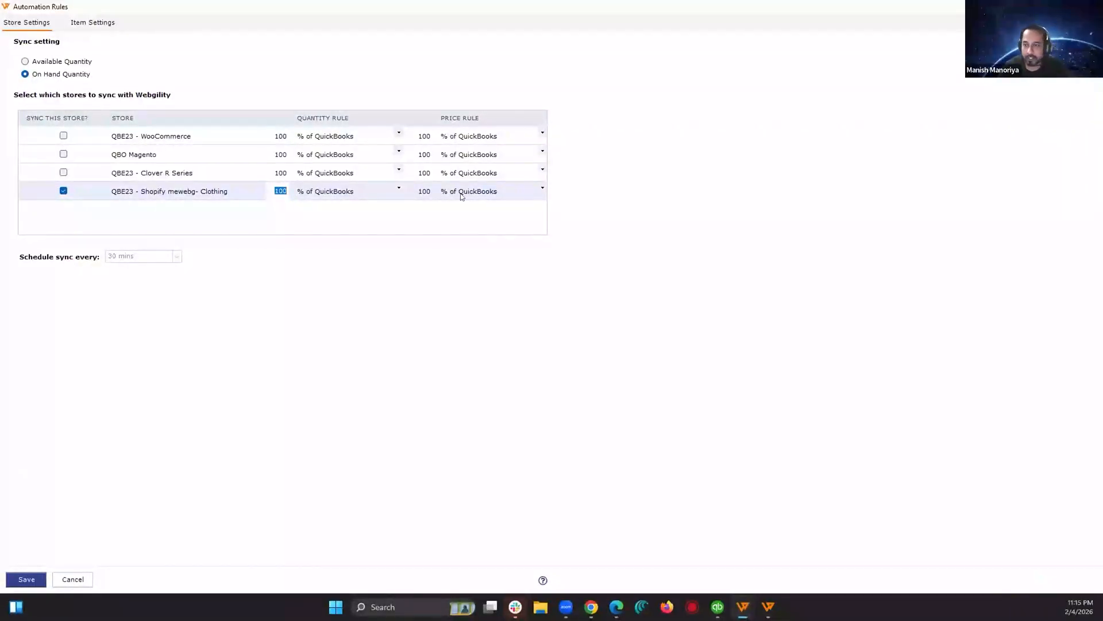
Step: Try a price rule of 110% of QuickBooks for the Shopify clothing store, return it to 100%, and close the sync settings
click(497, 193)
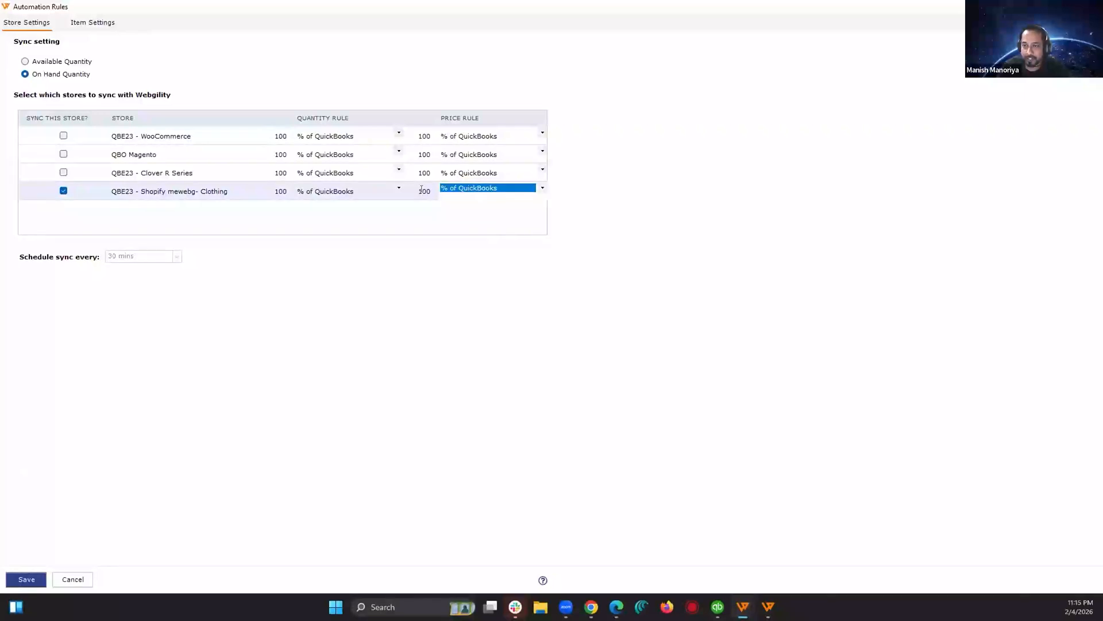
click(423, 191)
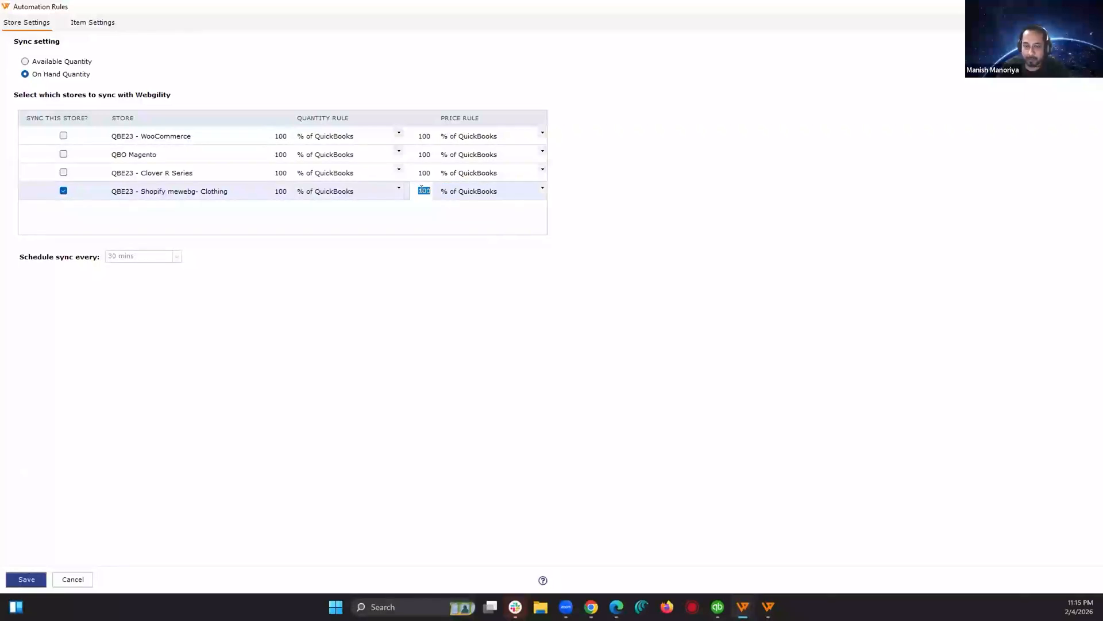
click(490, 193)
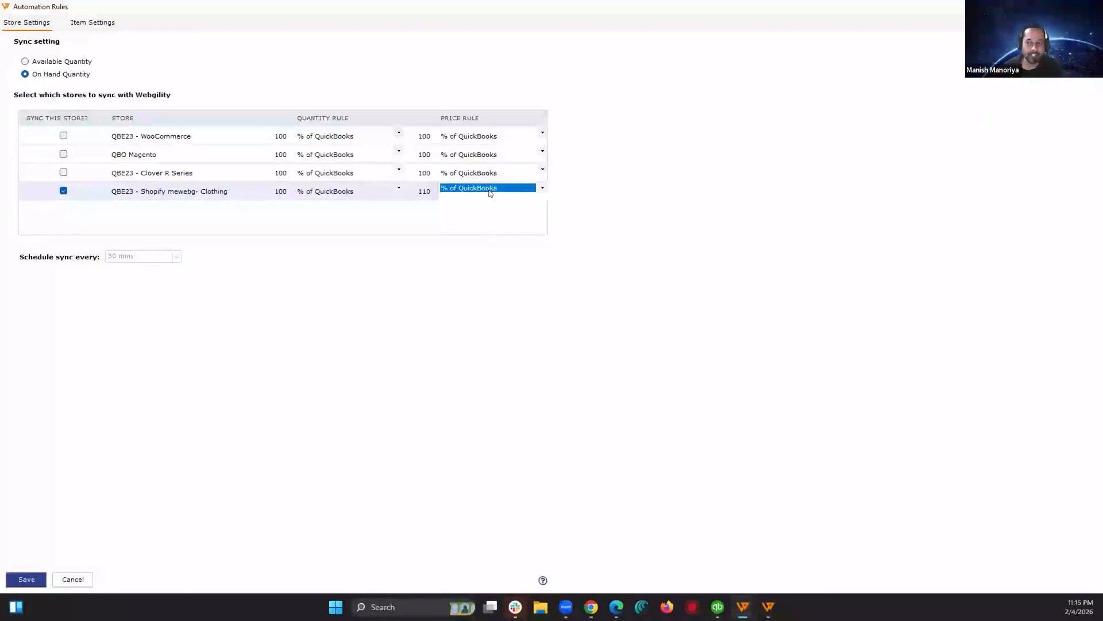
click(420, 190)
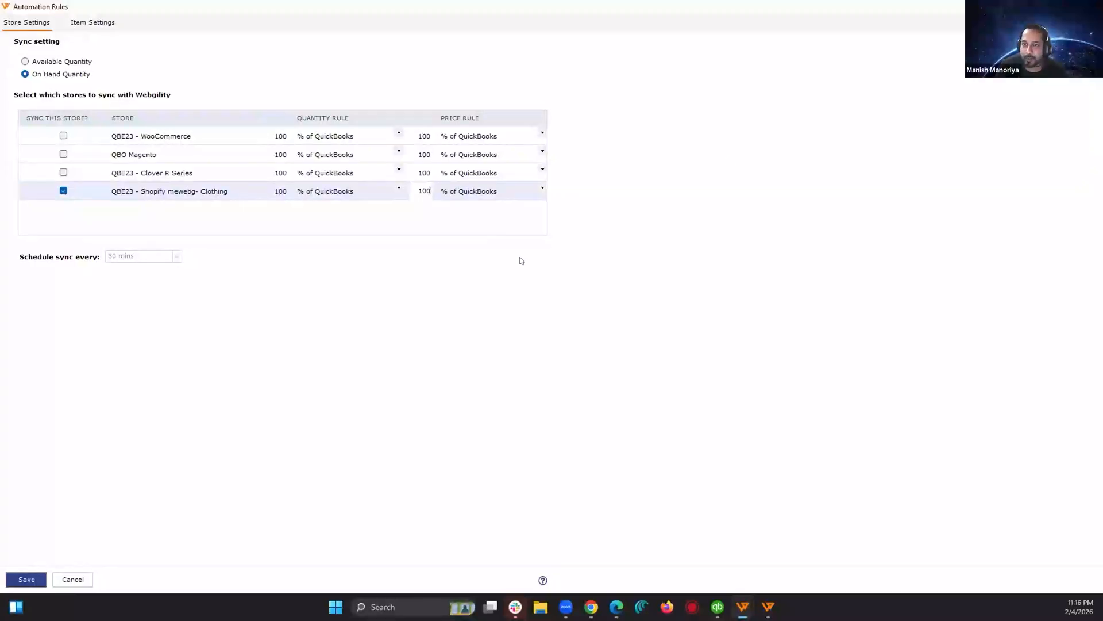
key(Escape)
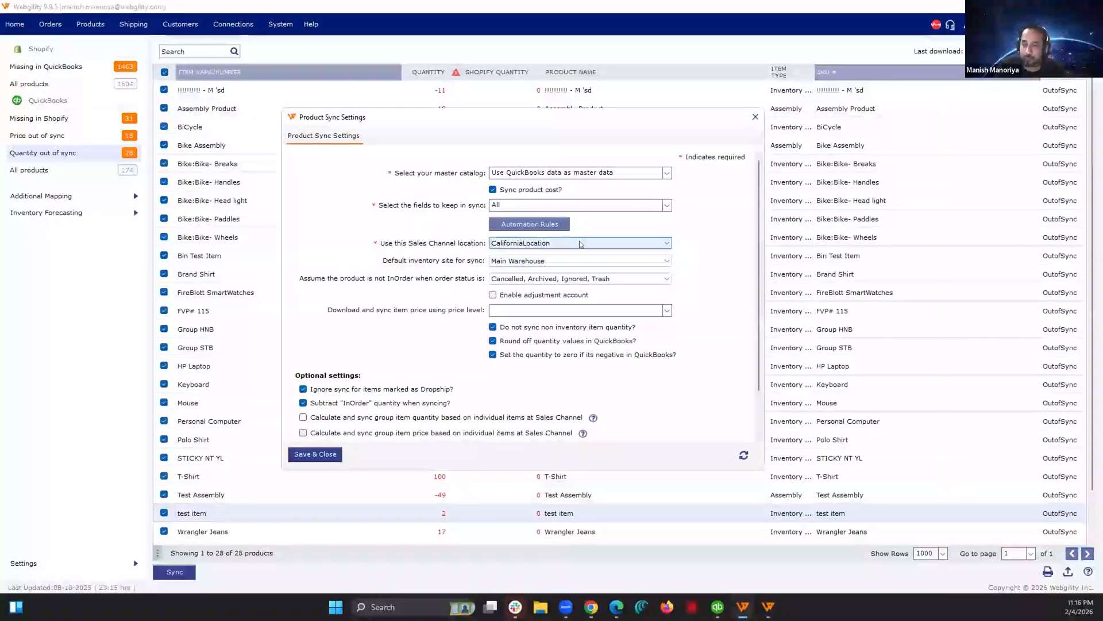
click(757, 119)
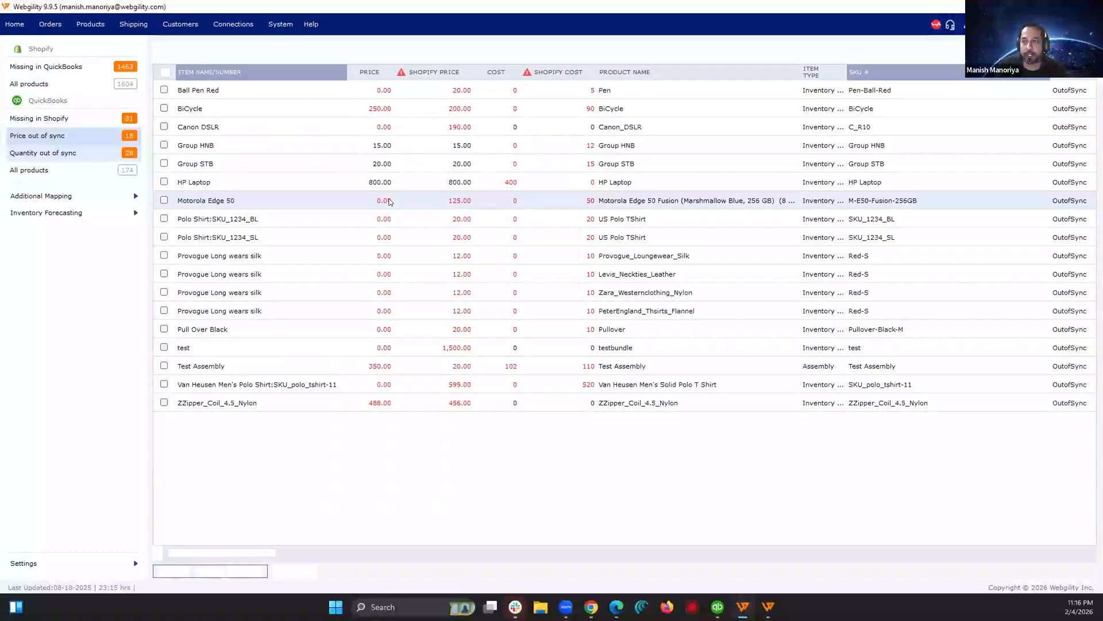
Step: Sort the price out-of-sync list by highest cost, select HP Laptop and Test Assembly, and exclude price from the sync
click(505, 76)
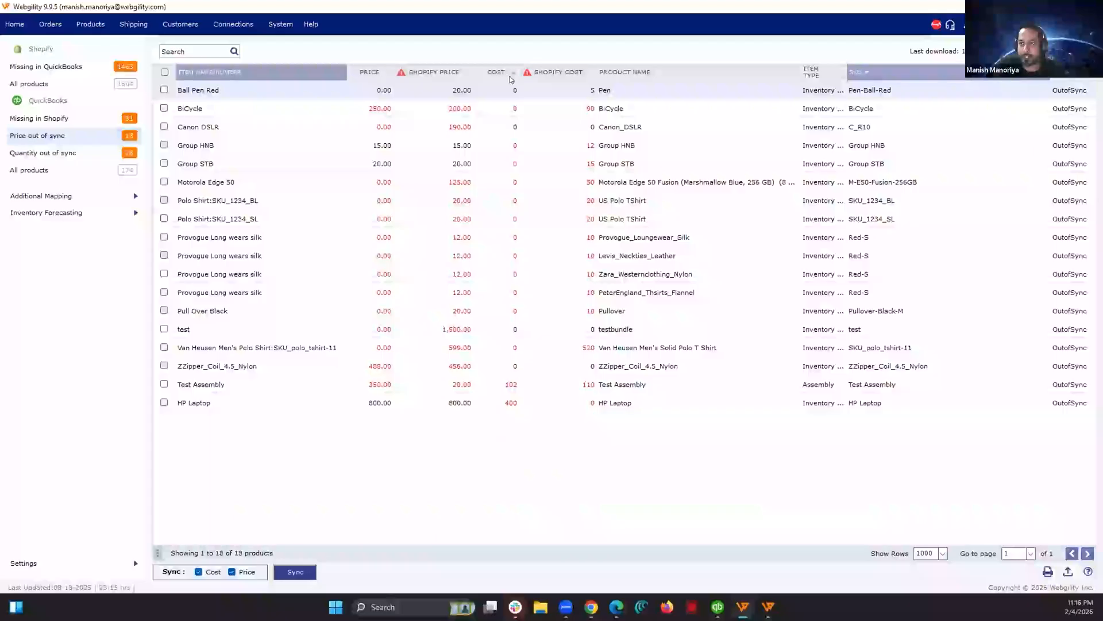
click(506, 75)
click(164, 90)
click(164, 109)
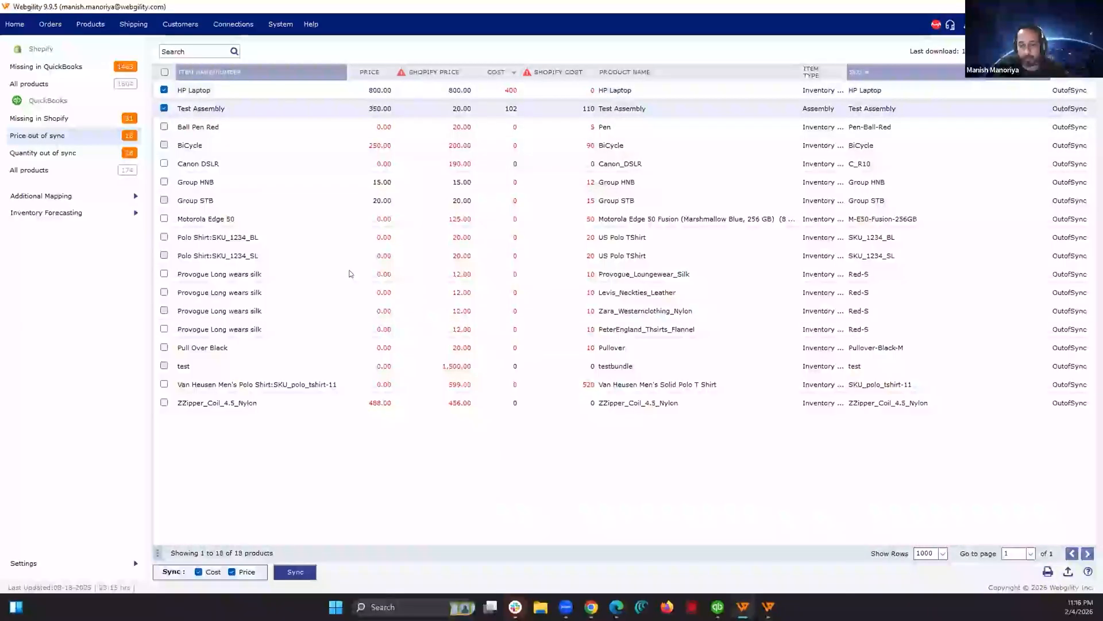
click(231, 572)
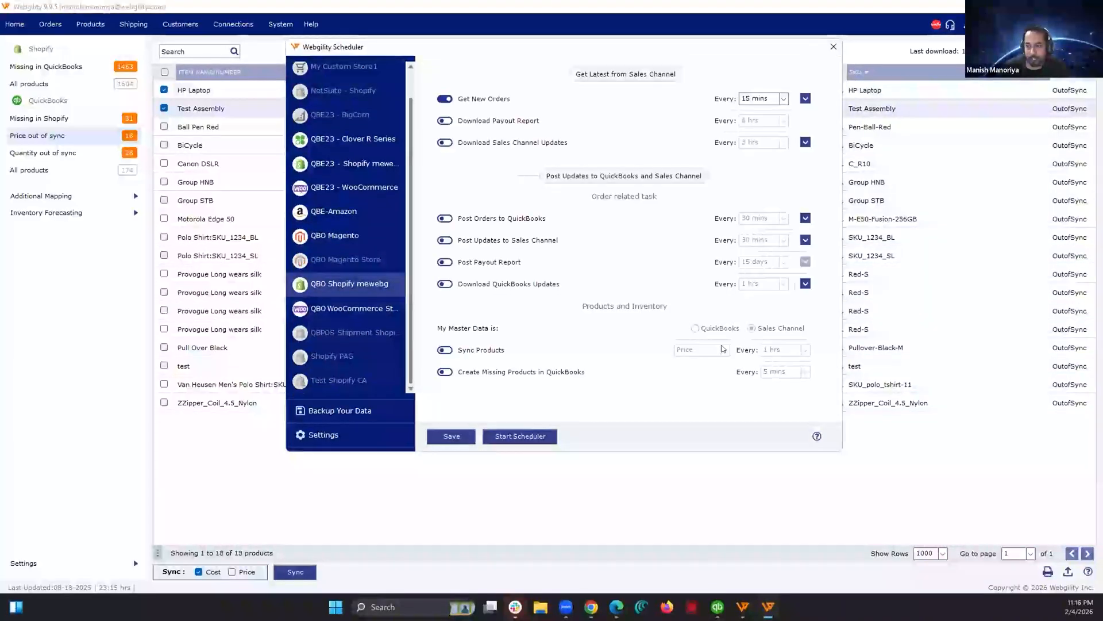
Step: In the scheduler for QBO Shopify mewebg, set product sync to Both every 15 mins and save the schedule
click(718, 350)
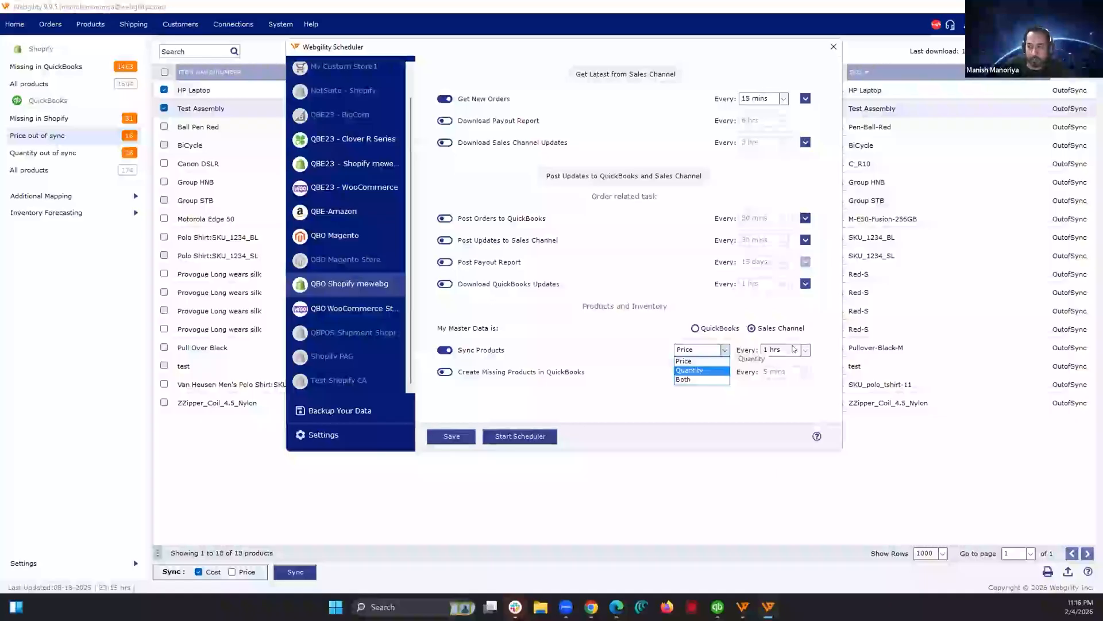
click(789, 362)
click(783, 350)
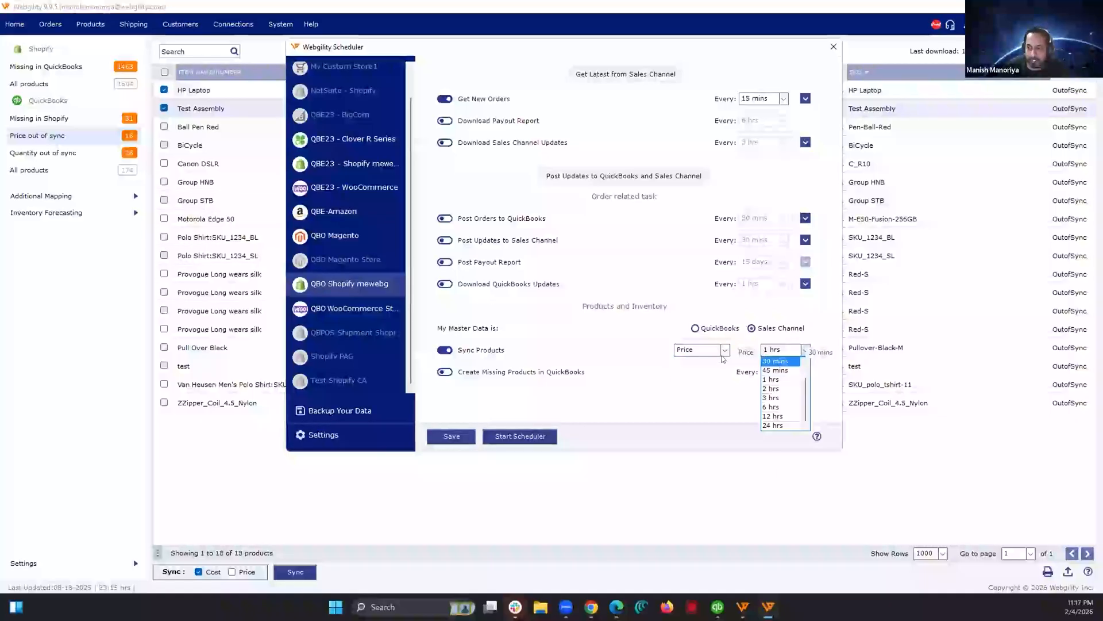
click(710, 350)
click(690, 378)
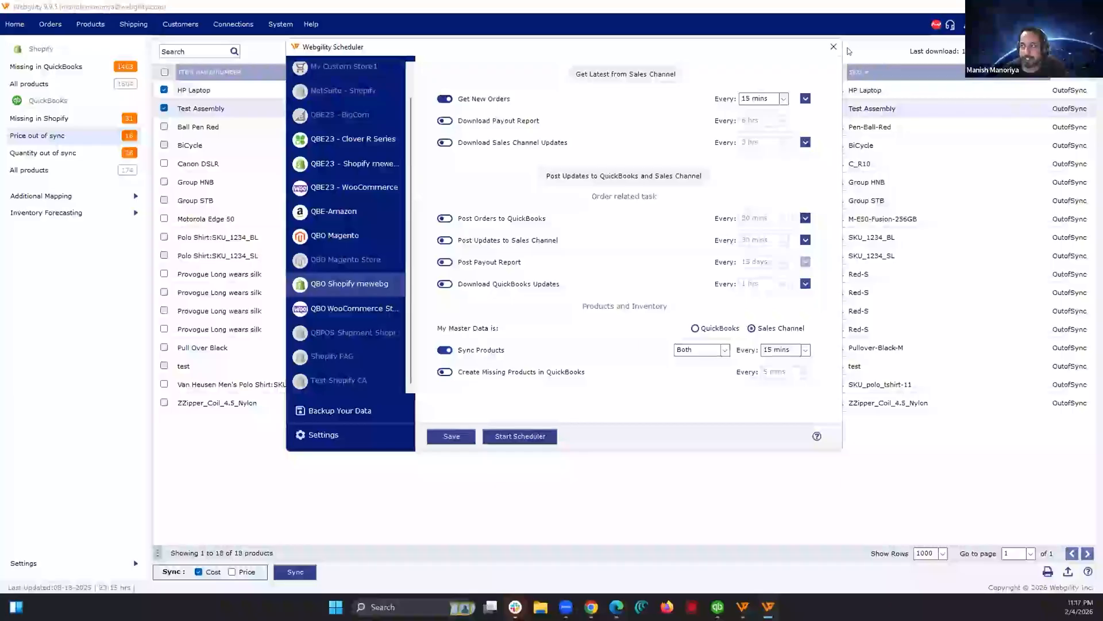
click(431, 435)
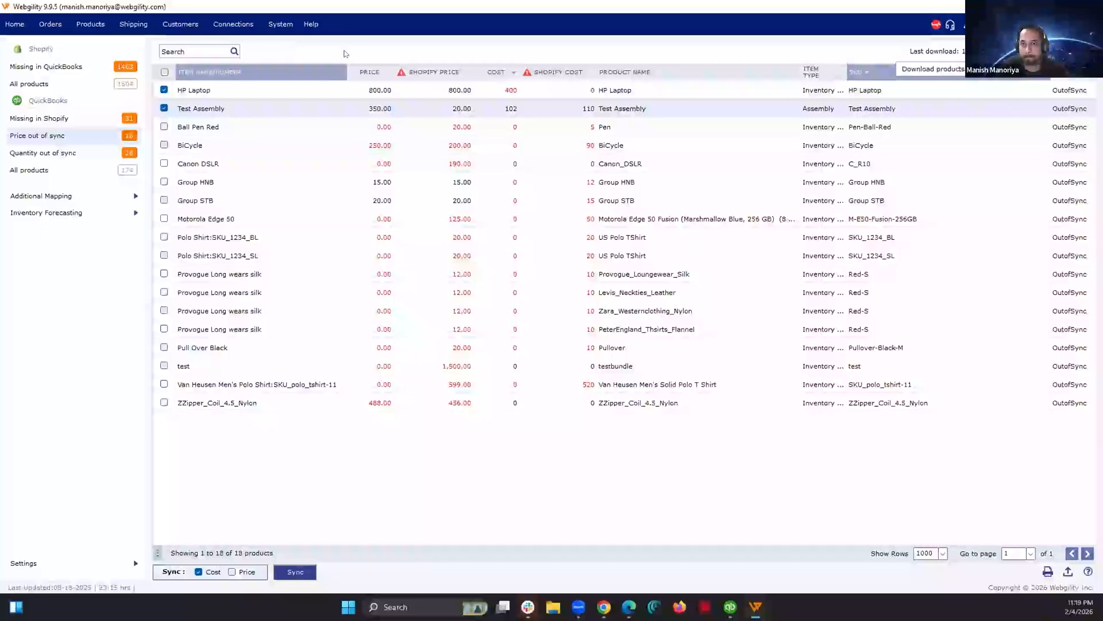
Step: In the advanced settings, try clearing the last download dates for QuickBooks customers and items, and close without saving
click(233, 24)
mouse_move(247, 41)
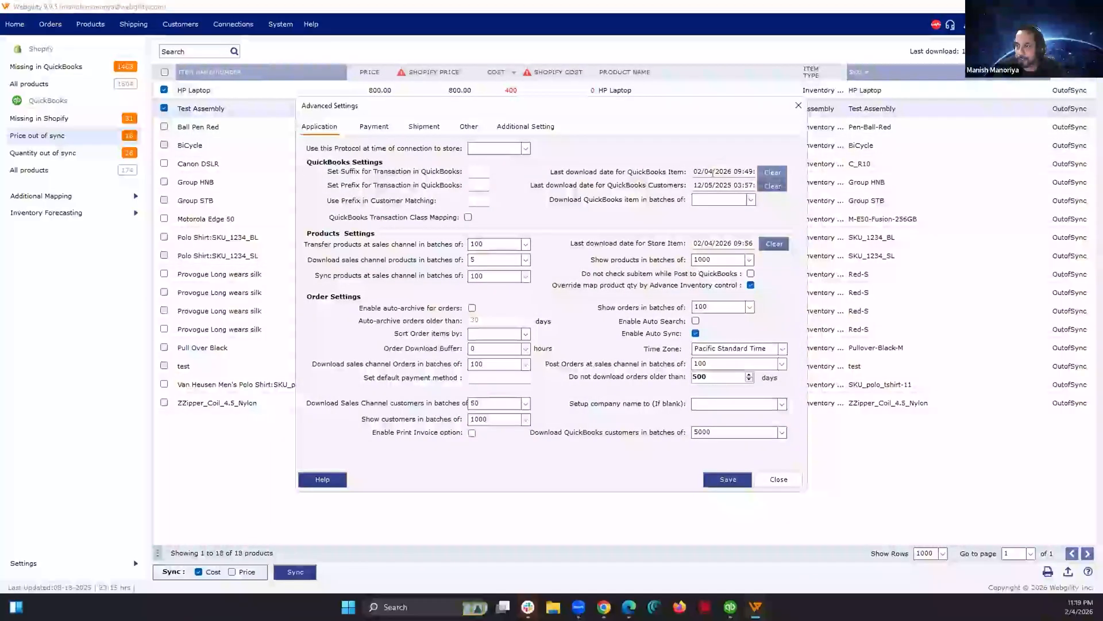
click(774, 186)
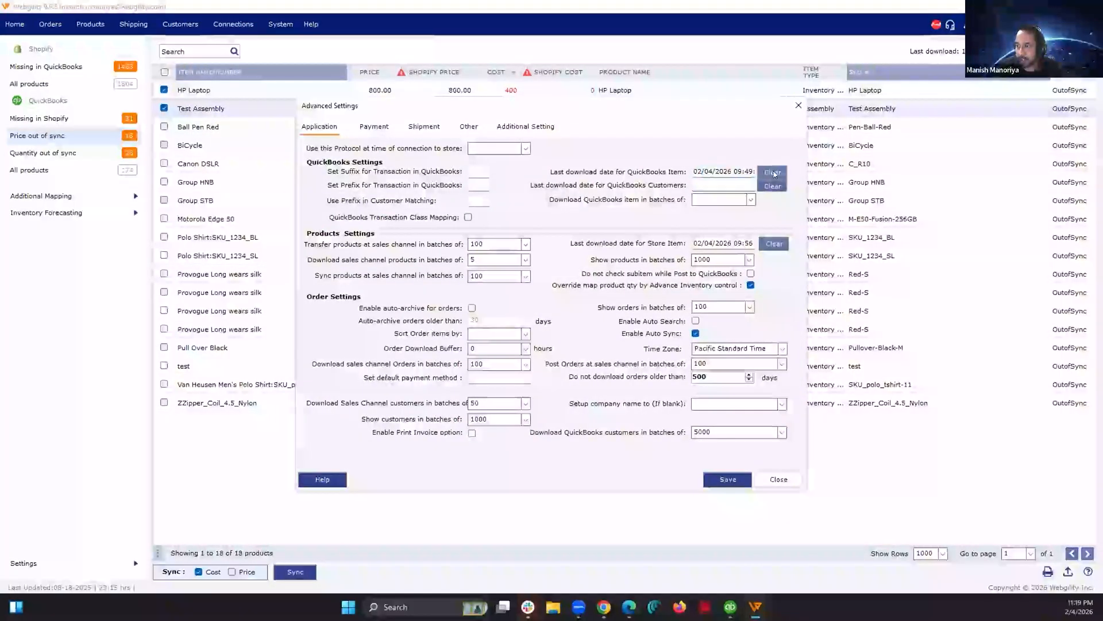
click(772, 172)
click(780, 478)
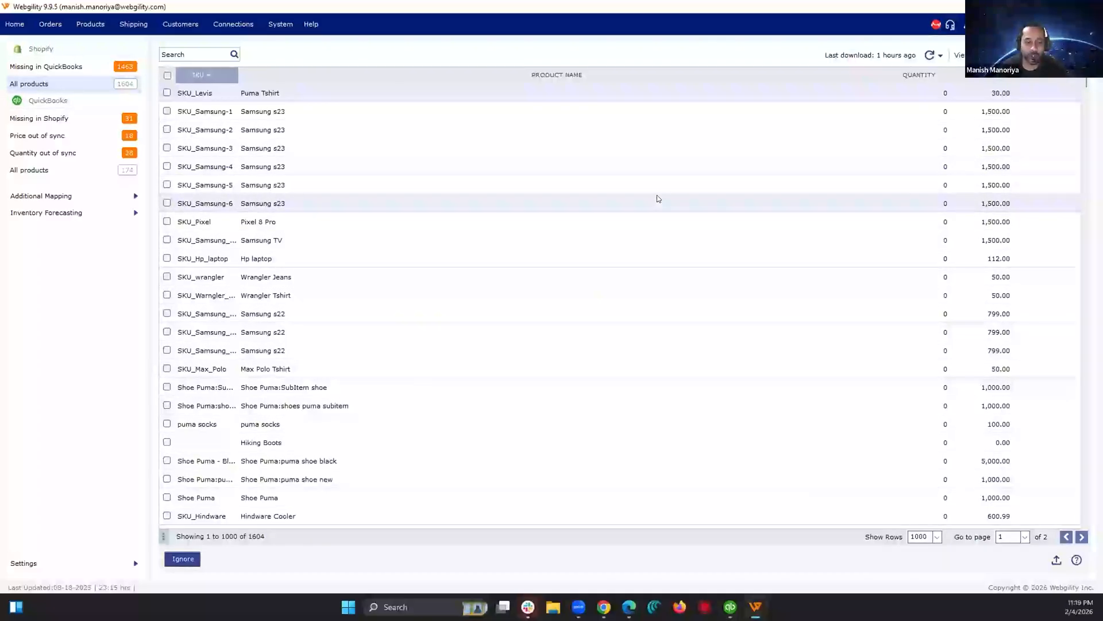
Step: Review the quantity out-of-sync list and the list of all Shopify products
click(58, 148)
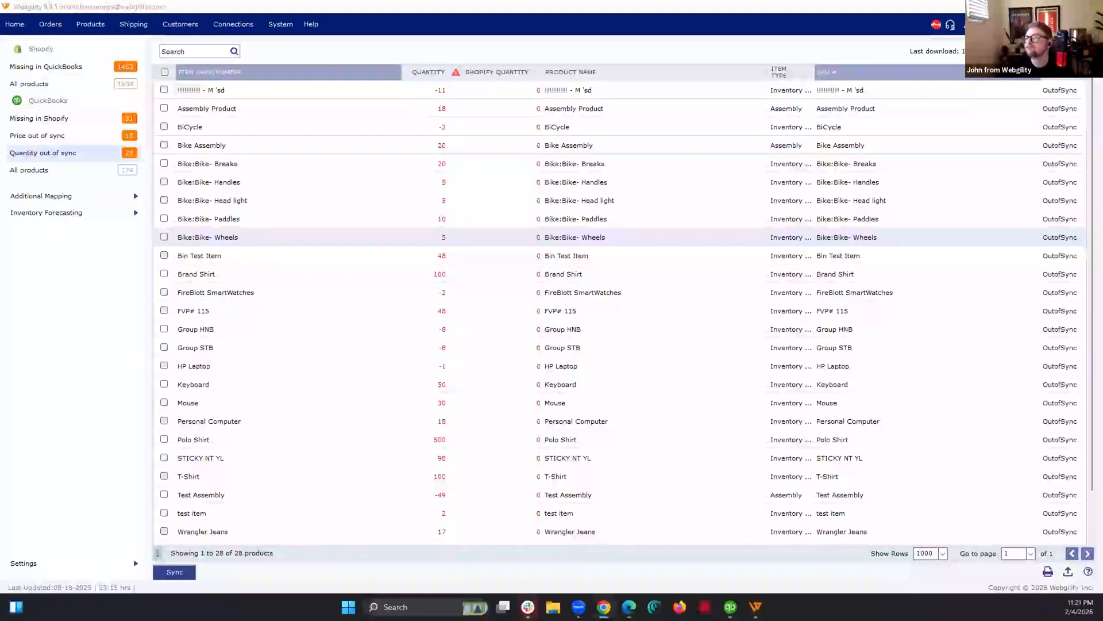
click(100, 83)
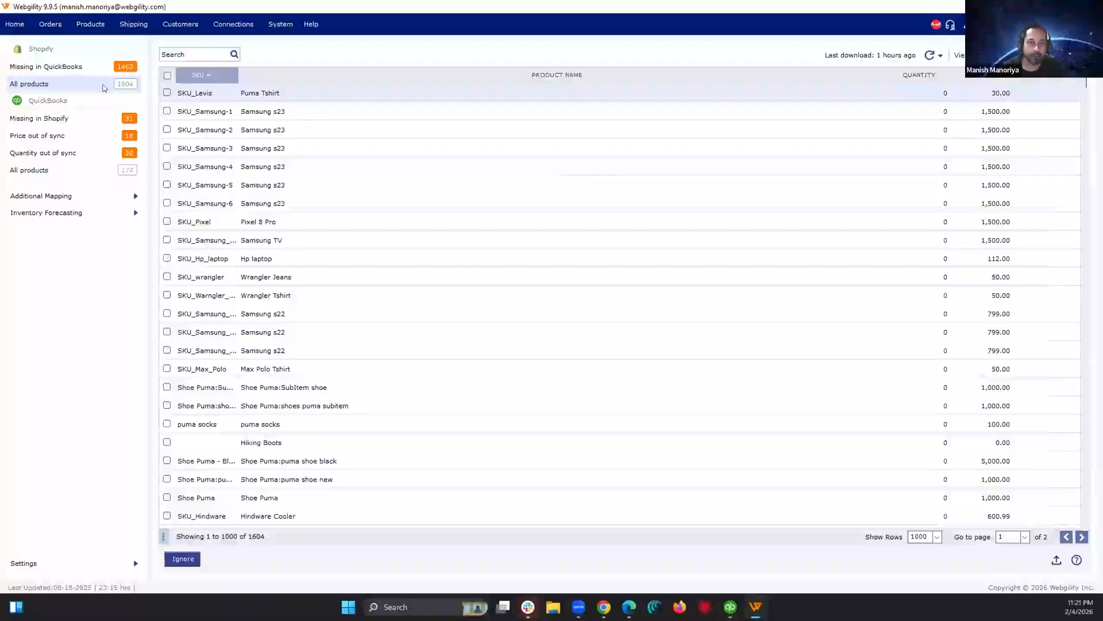
Step: In the sales channel download settings, try enabling refund recording, look for a "gift" item to record in, and close without saving
click(233, 24)
mouse_move(262, 43)
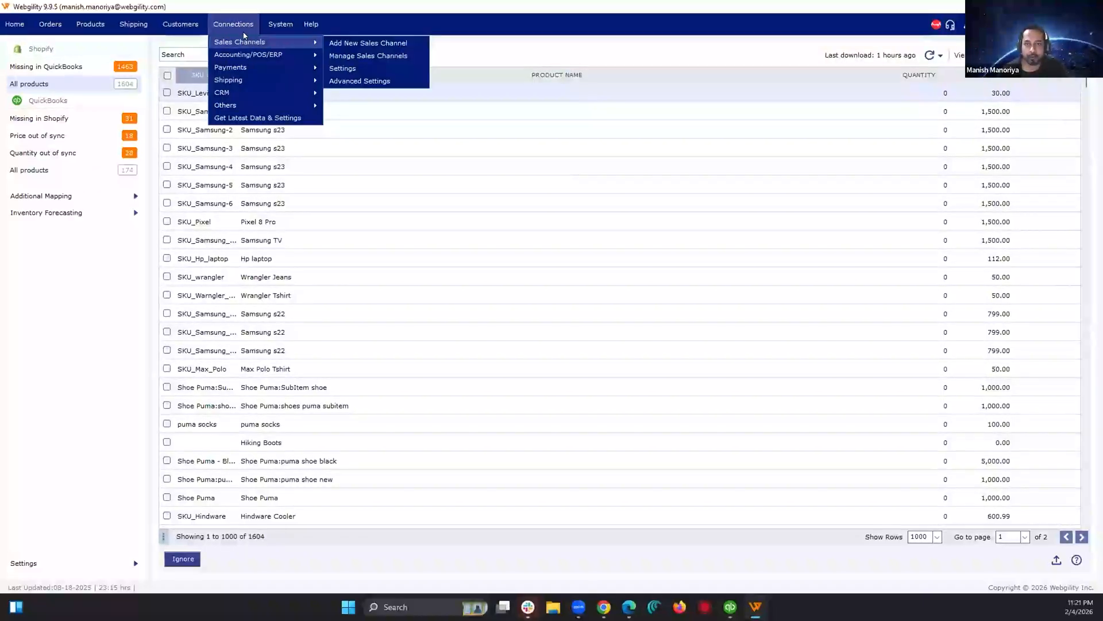
click(350, 68)
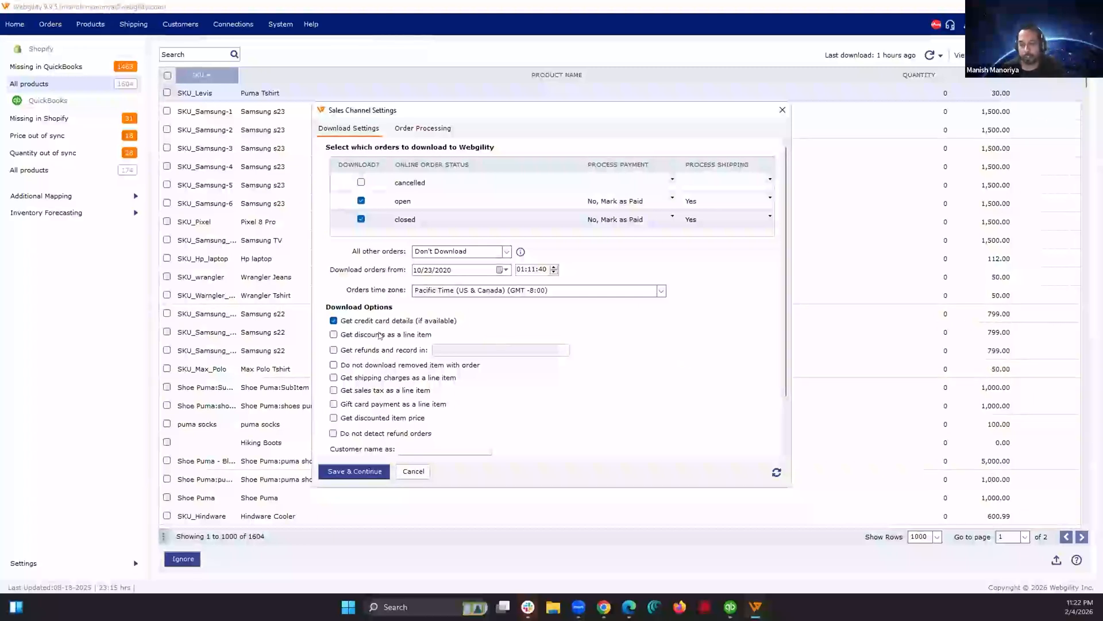
click(333, 349)
click(551, 348)
text(gift)
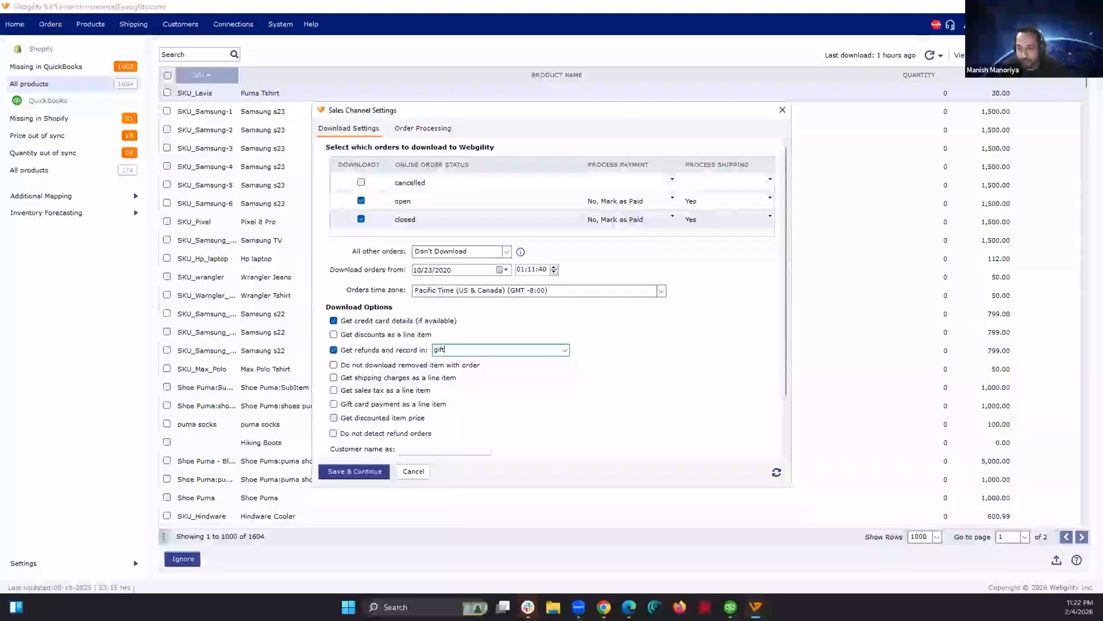
key(BackSpace)
key(BackSpace)
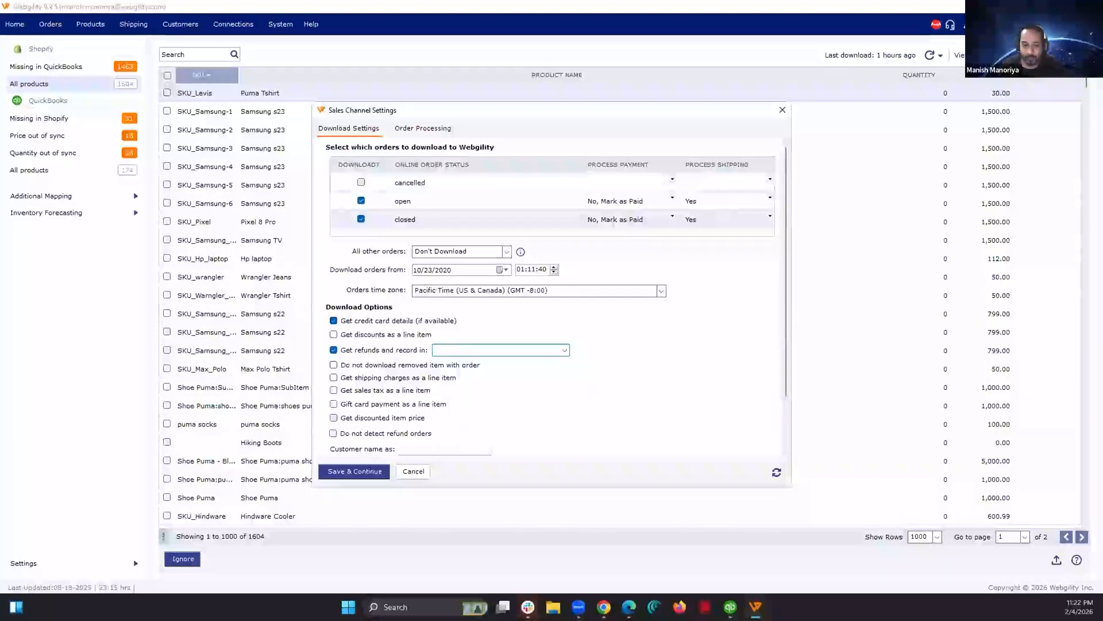
click(563, 350)
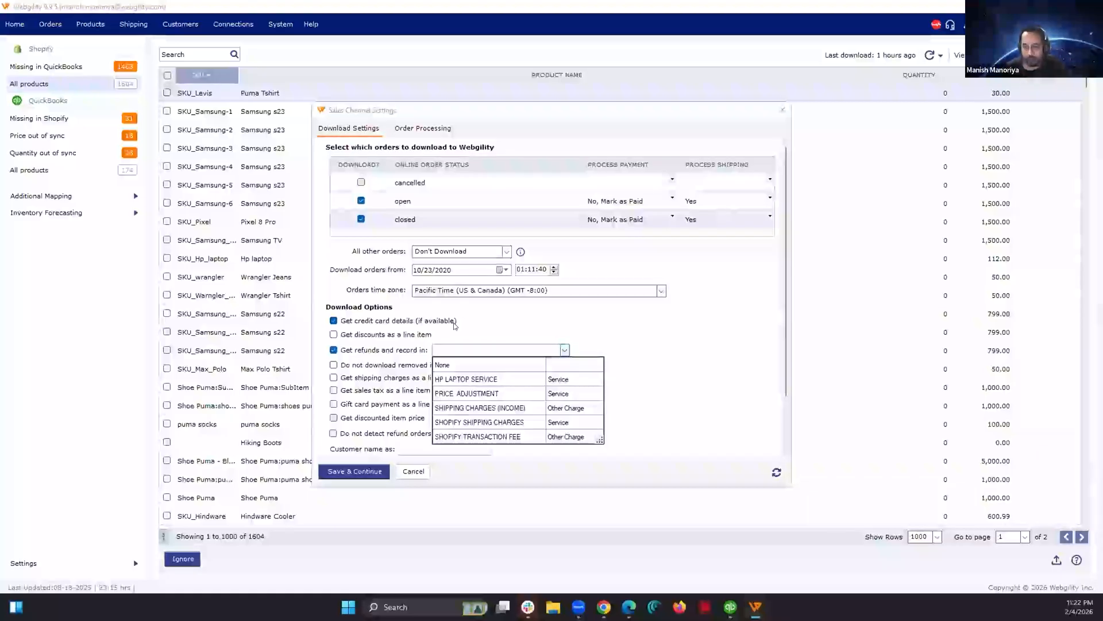
click(718, 420)
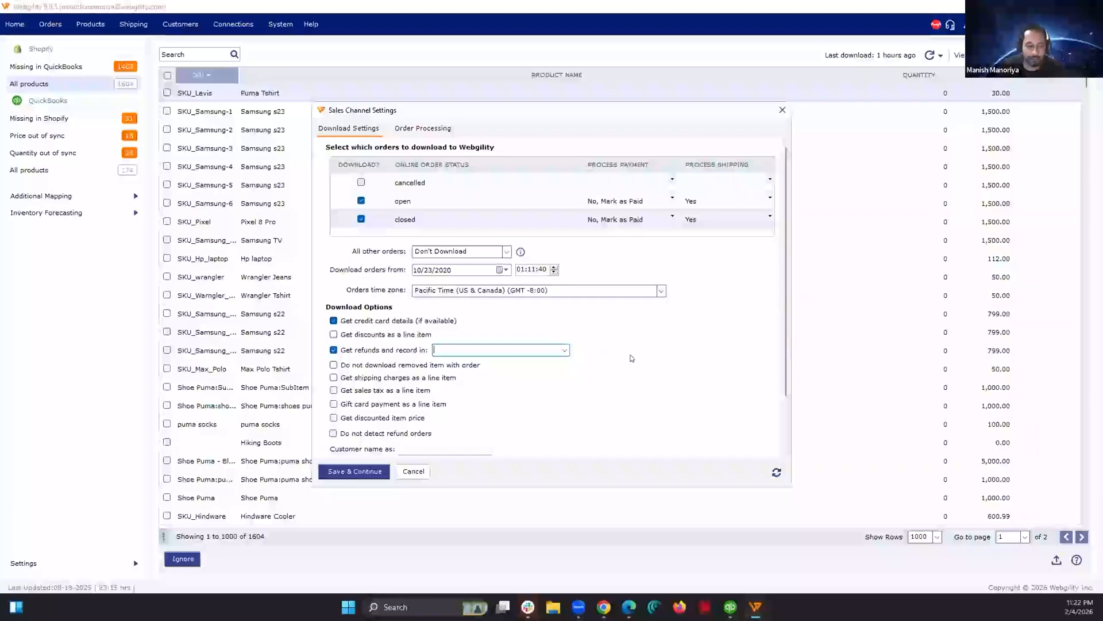
click(783, 110)
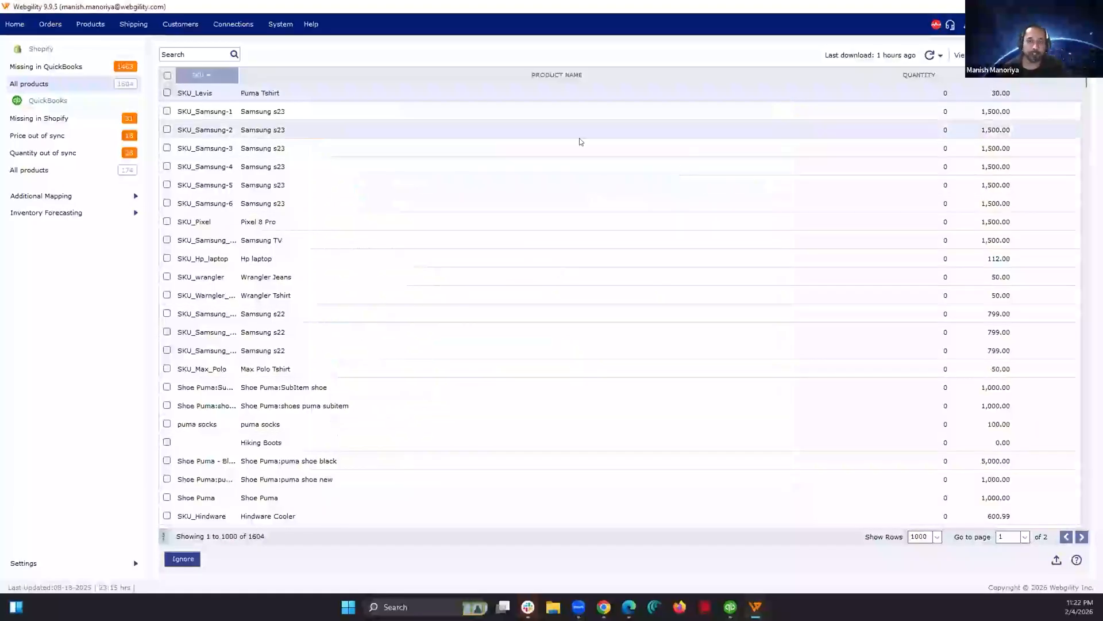
Step: Open the discount options in the accounting sync settings for the Shopify mewebg- Clothing store
click(249, 28)
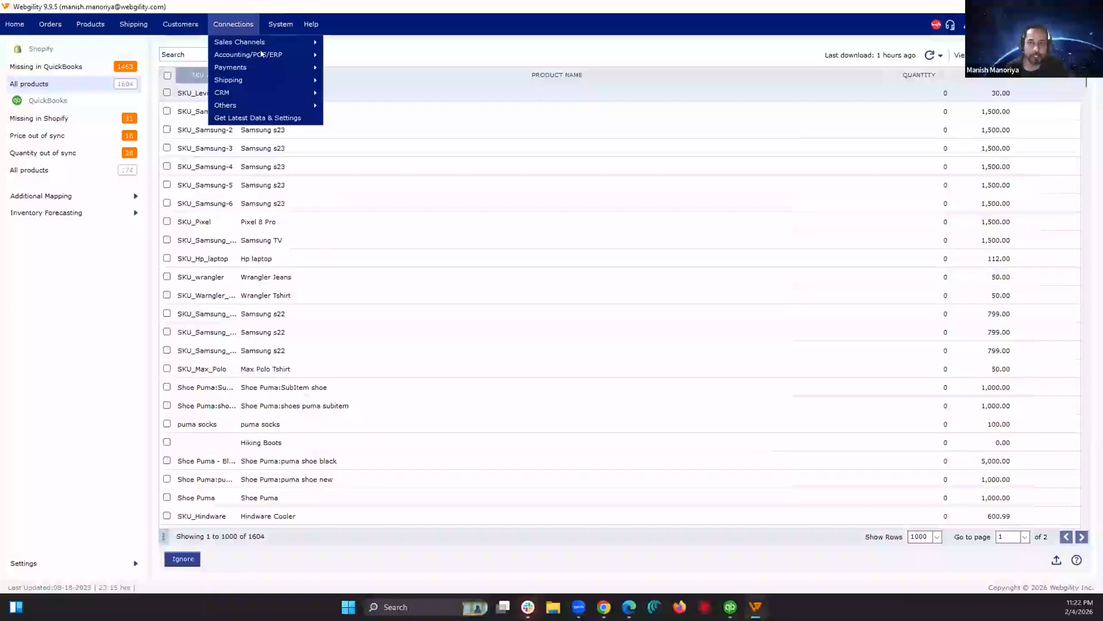
mouse_move(261, 54)
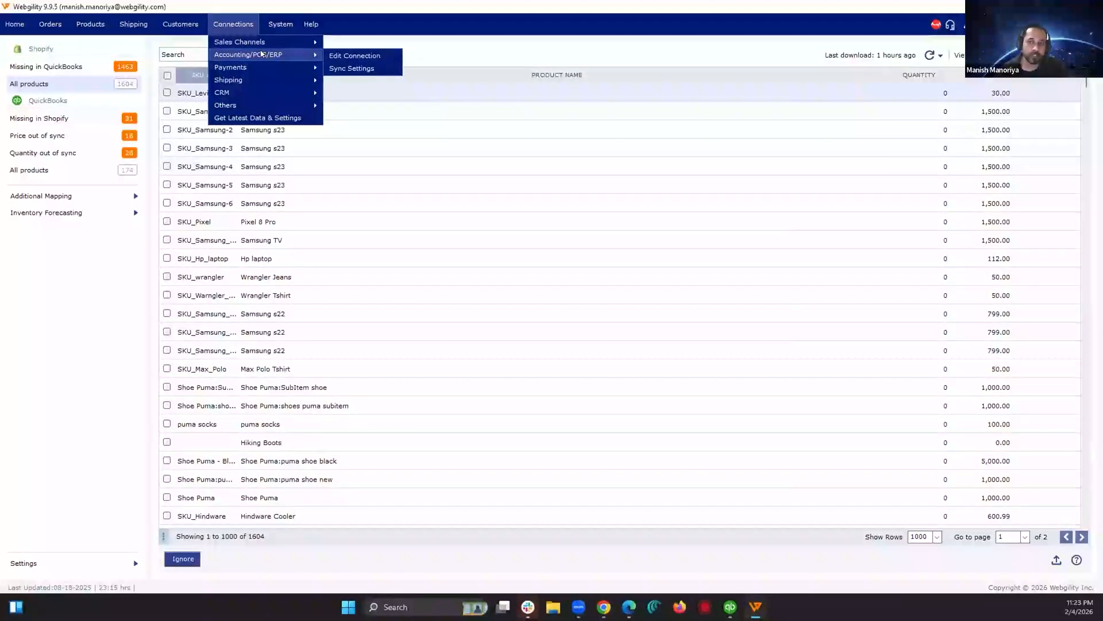
click(356, 64)
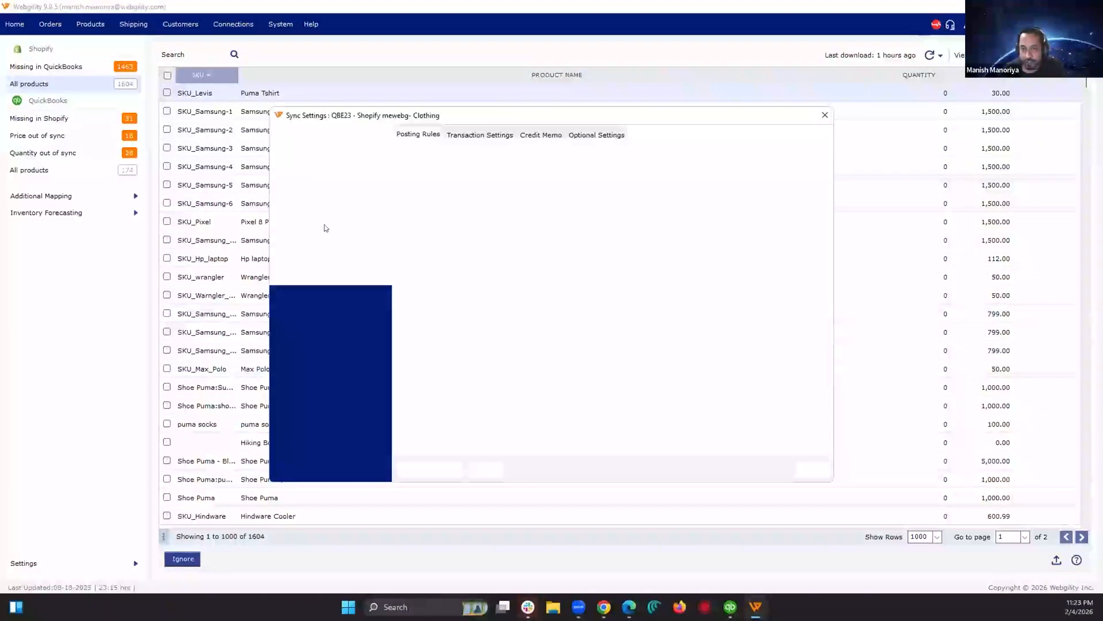
click(368, 227)
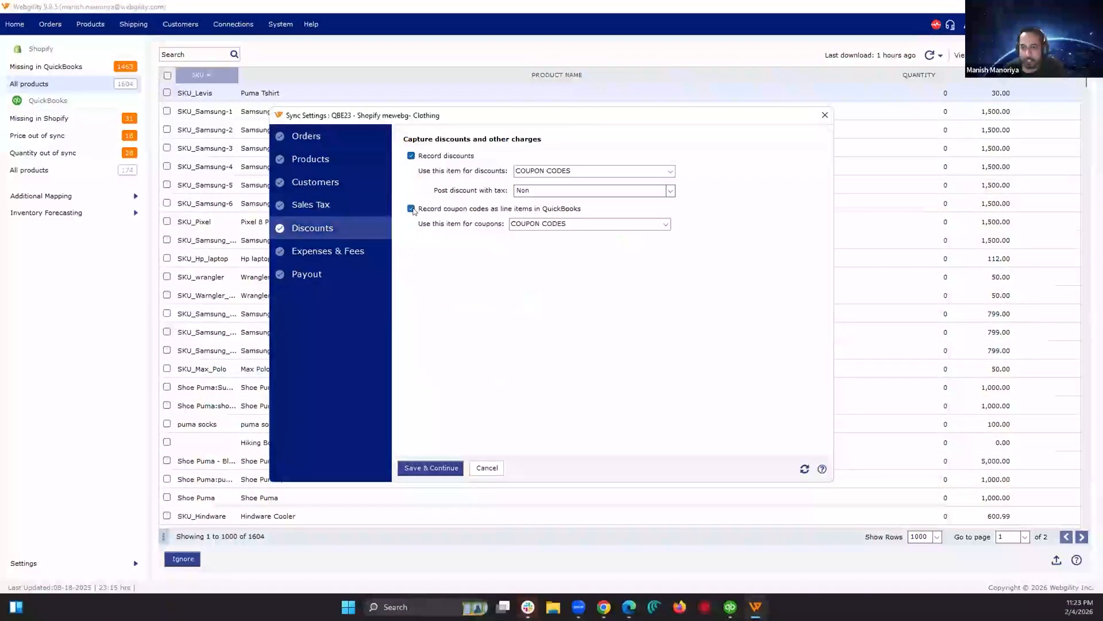
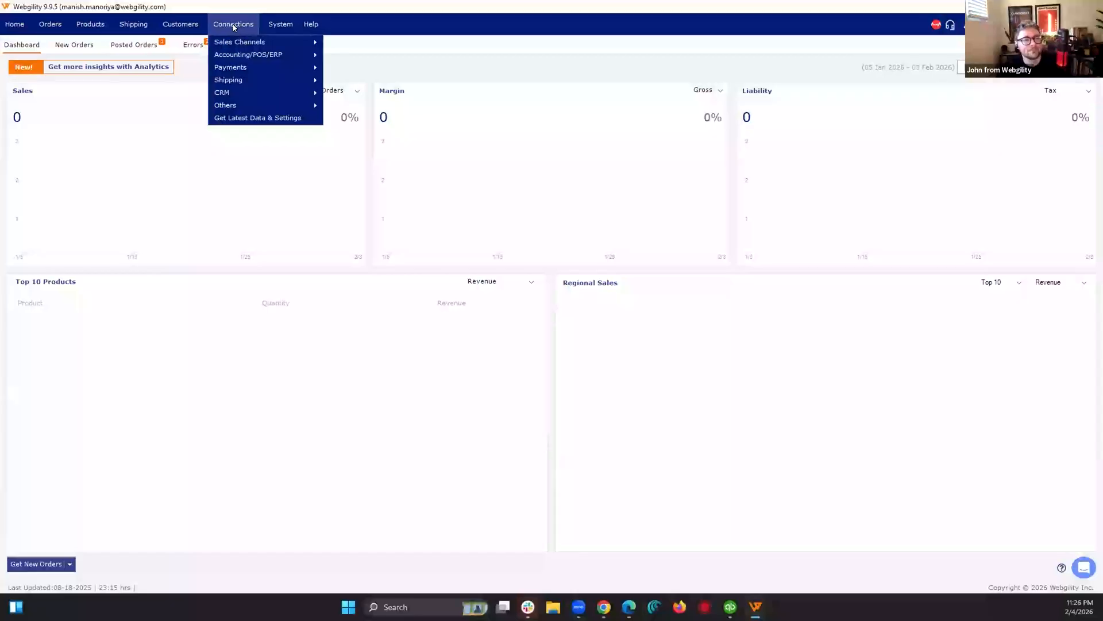
Step: In the sales channel download settings, try excluding open and closed orders, reselect closed orders, and close without saving
mouse_move(235, 42)
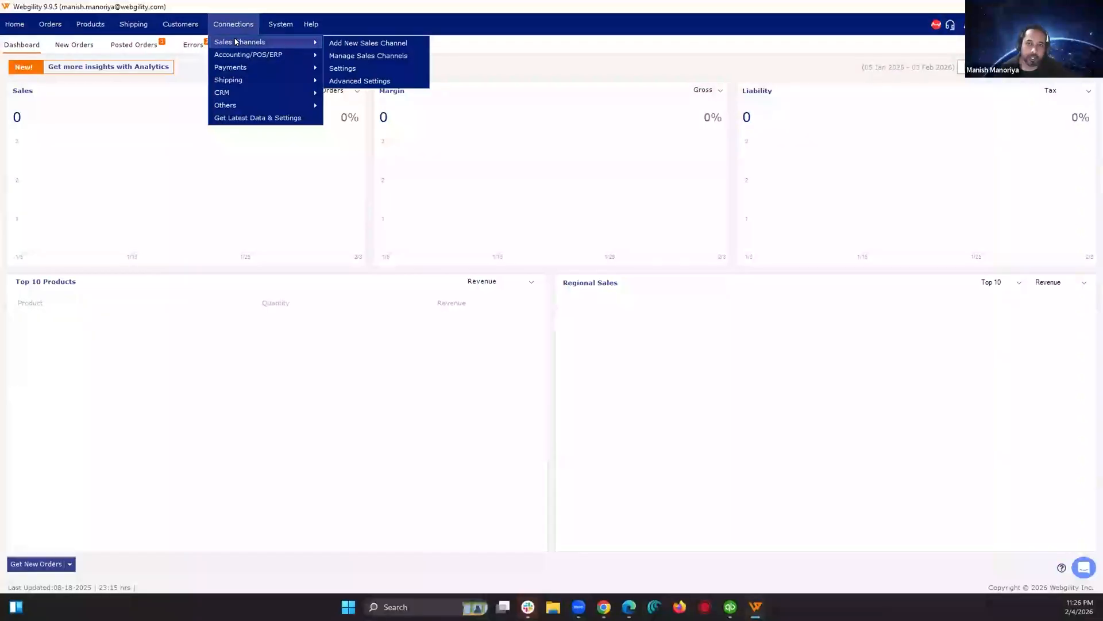
click(363, 69)
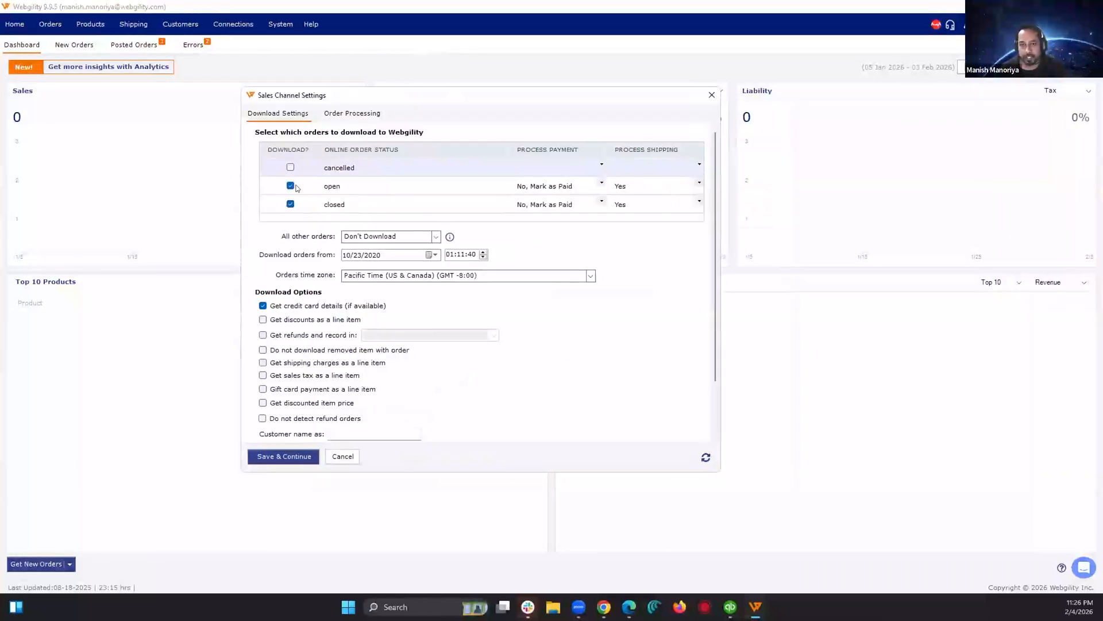
click(291, 185)
click(291, 203)
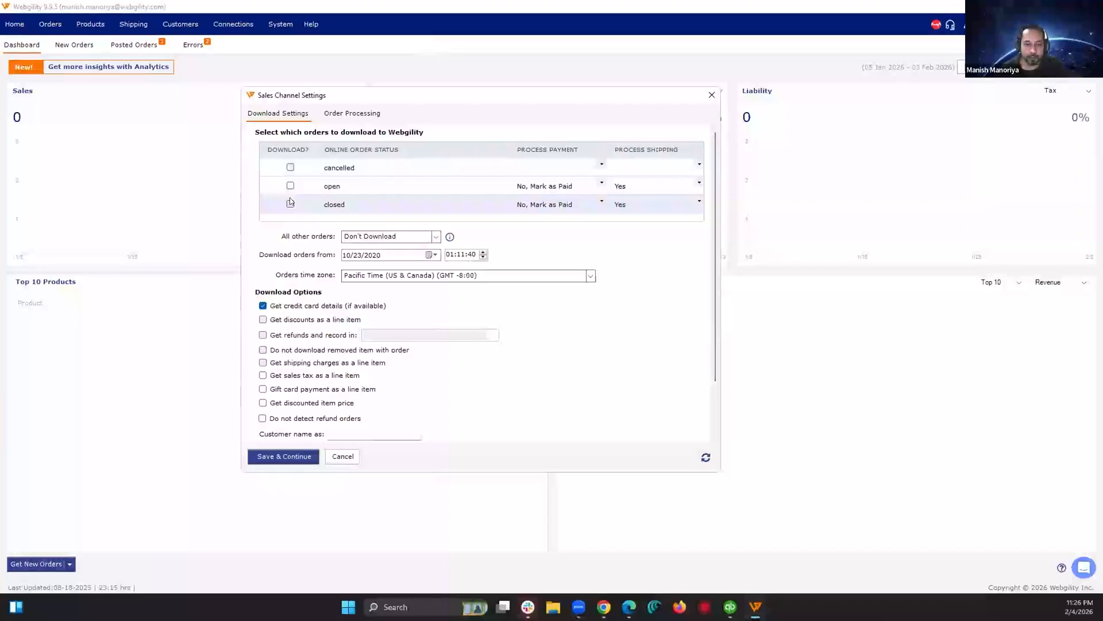
click(290, 203)
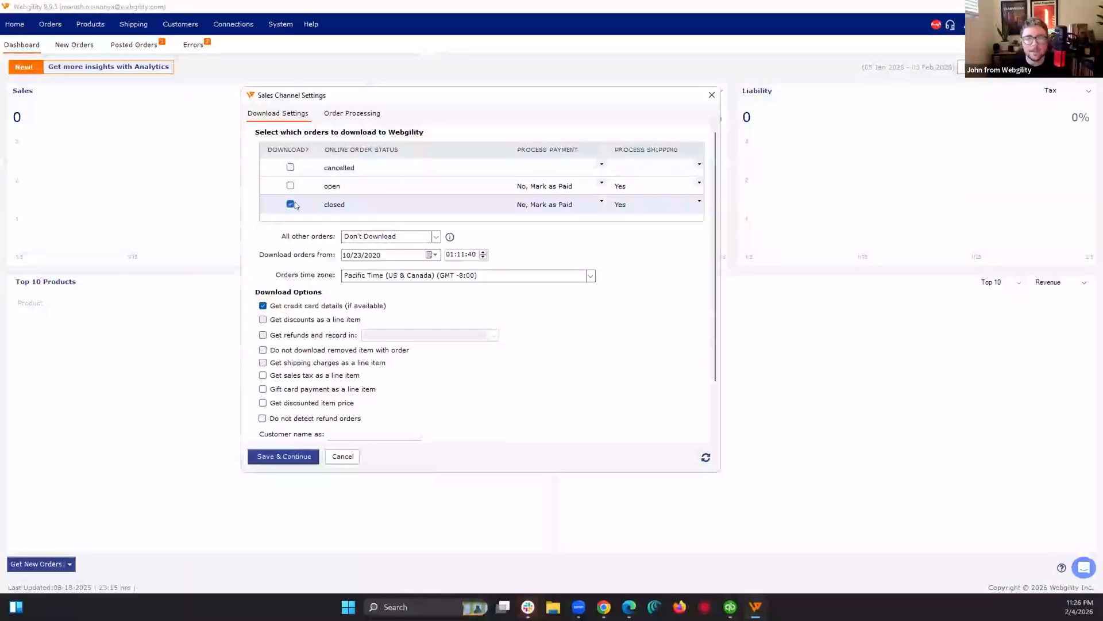
click(712, 95)
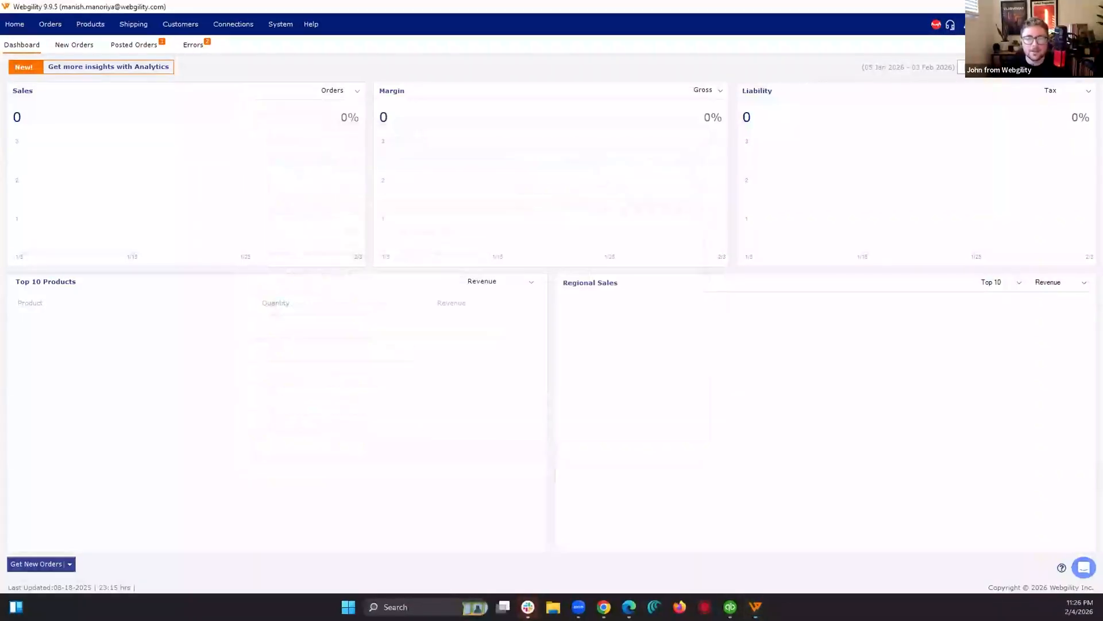
Step: Switch to the WooCommerce store and exclude On hold and Pending payment orders in its sales channel download settings
click(1008, 138)
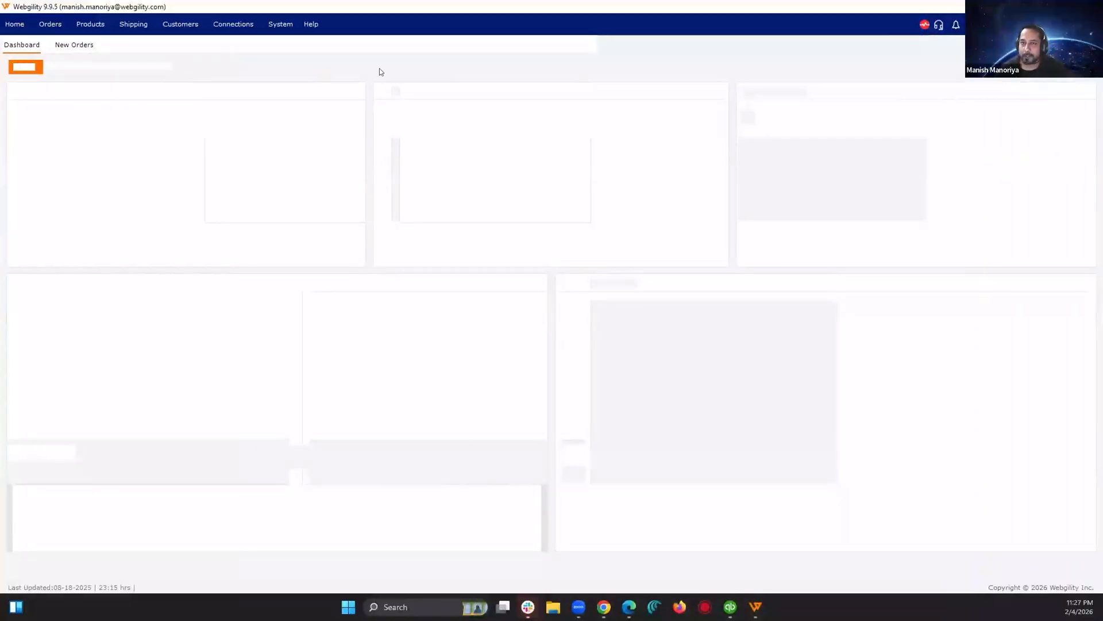
click(233, 24)
mouse_move(241, 42)
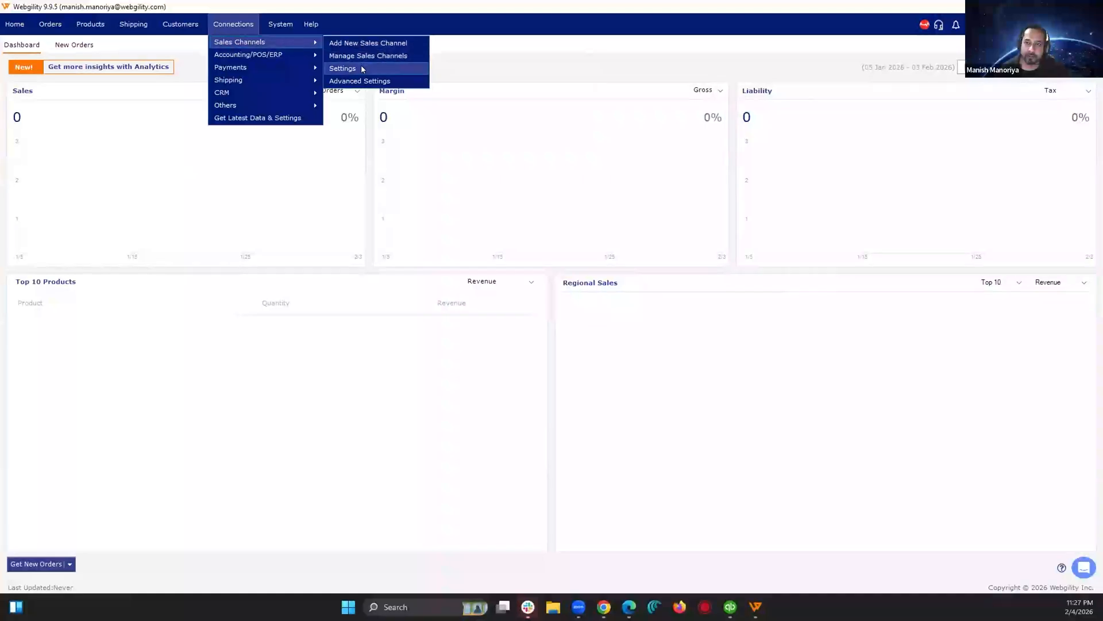
click(361, 68)
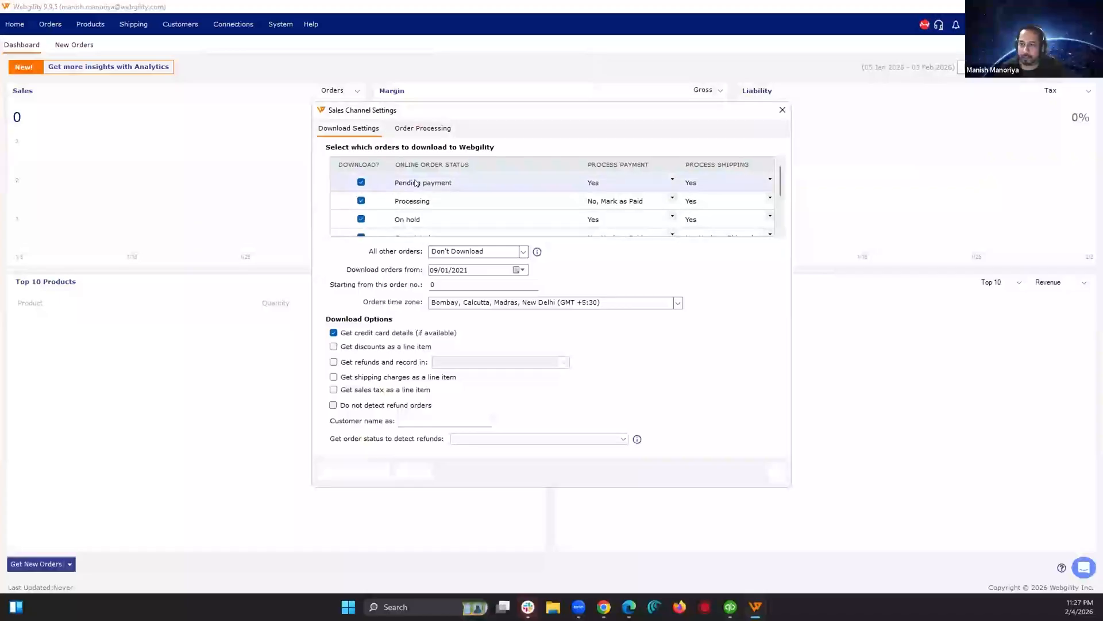
click(361, 219)
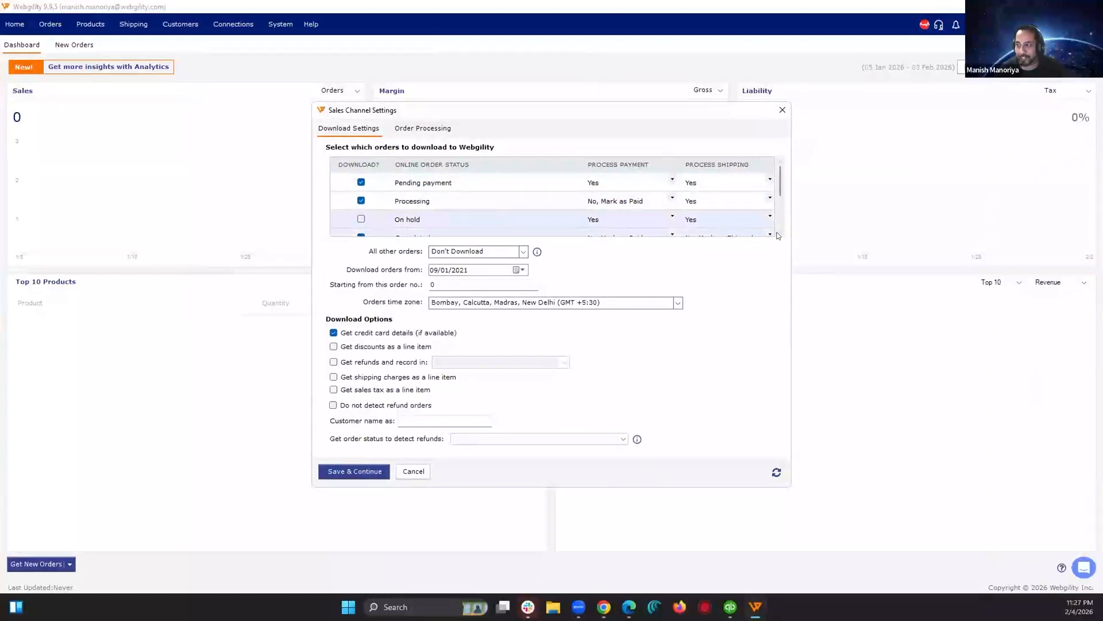
click(361, 182)
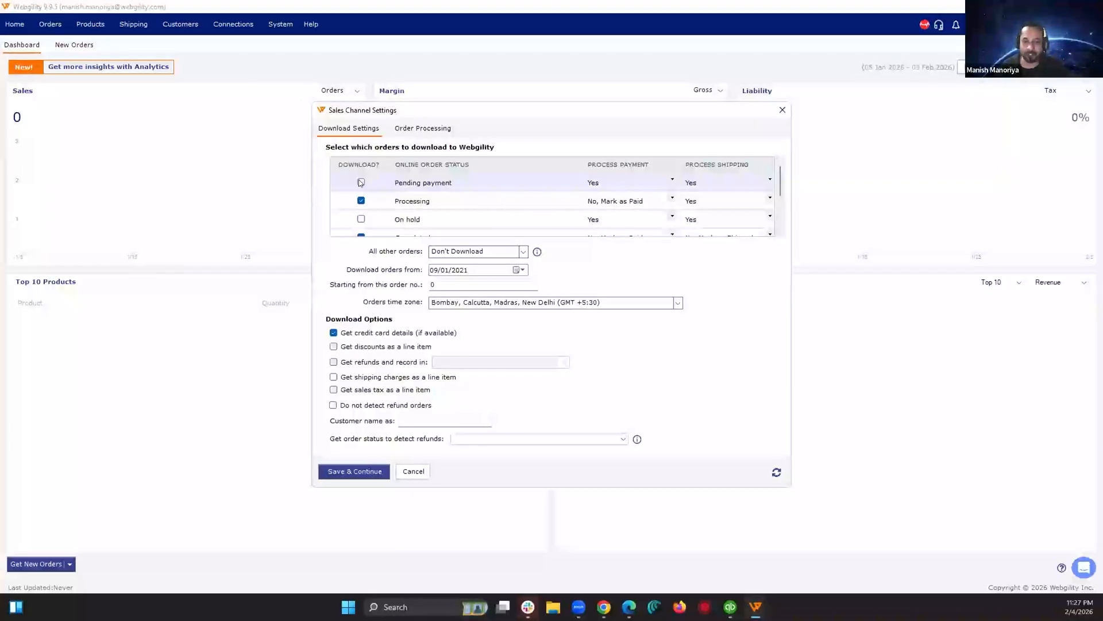
Step: Exclude orders with the Failed status from download and save the WooCommerce sales channel settings
click(781, 233)
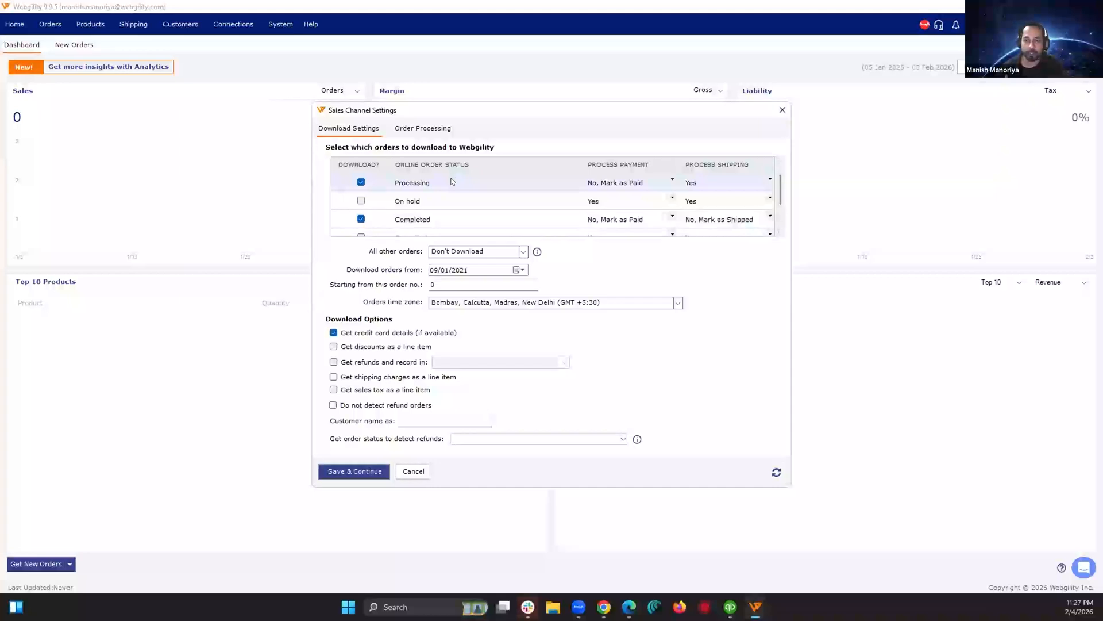
click(780, 233)
click(781, 233)
click(780, 233)
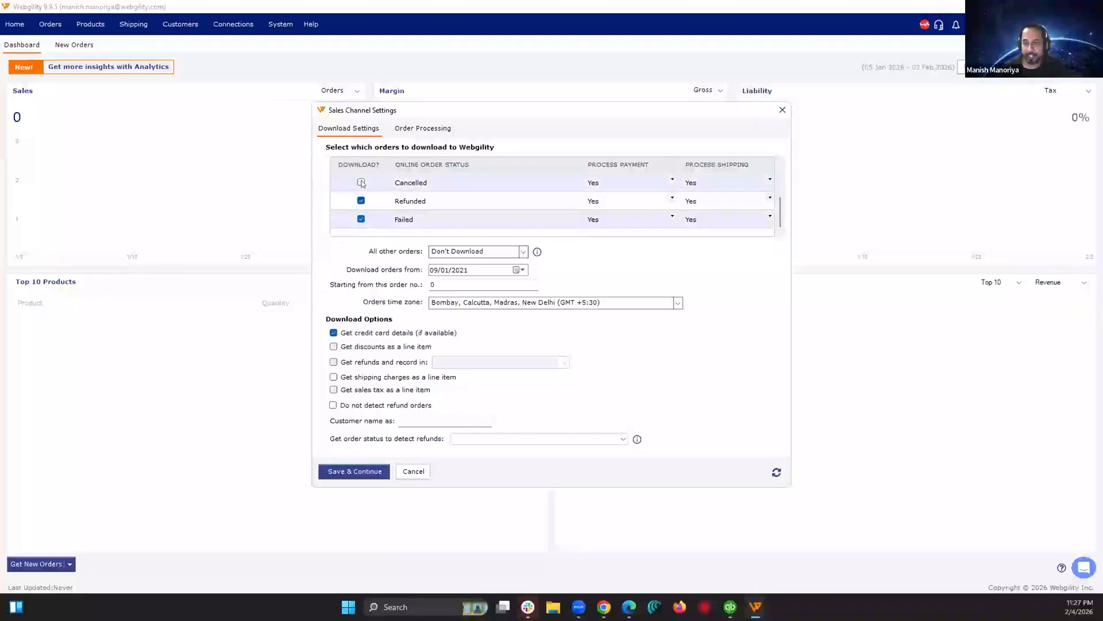
click(361, 219)
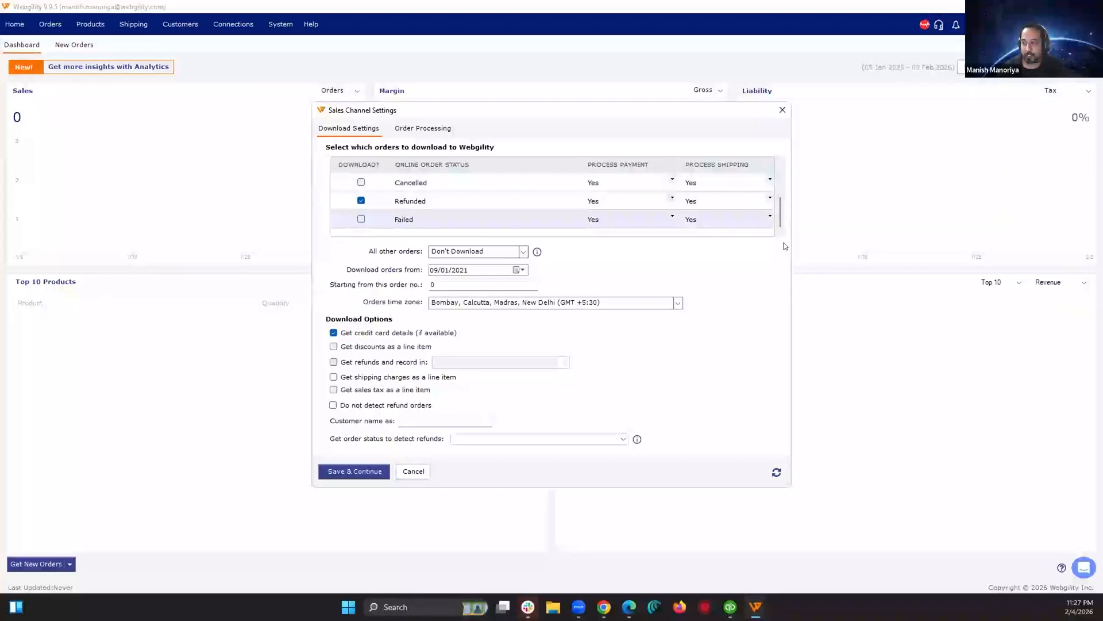
click(386, 468)
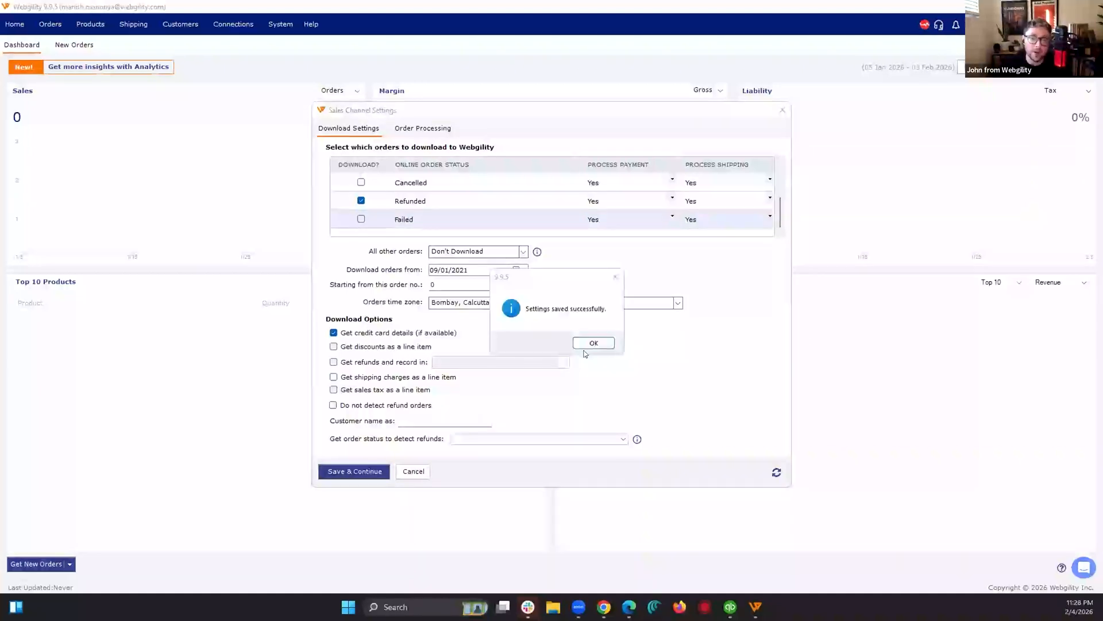
click(589, 344)
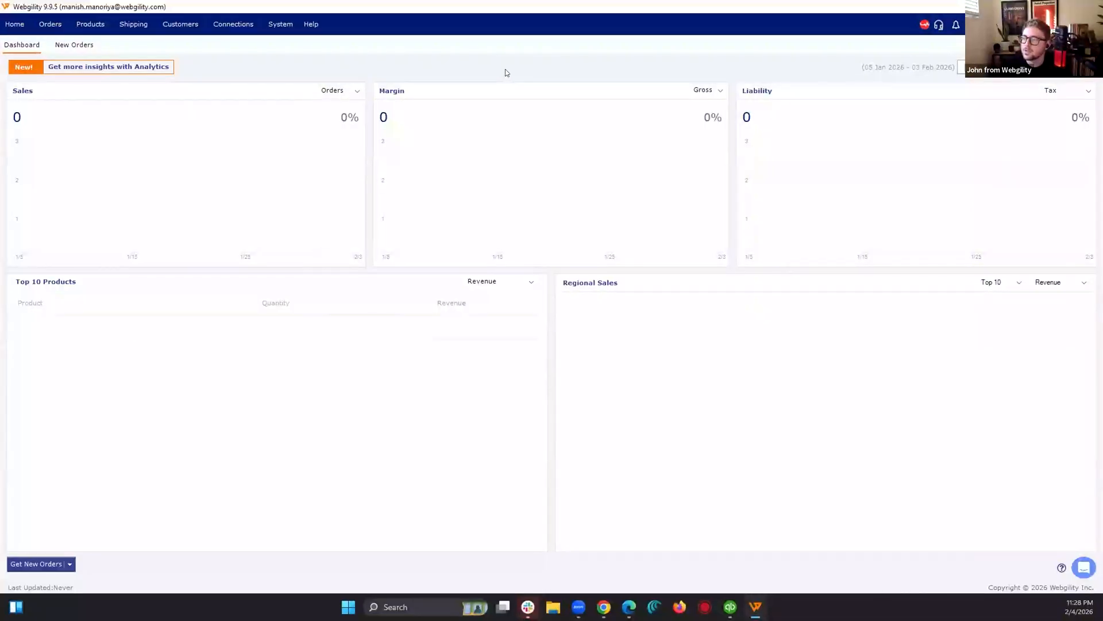
Step: In the WooCommerce download settings, try enabling refund recording, look for a "re" item to record in, and close without saving
click(236, 25)
mouse_move(241, 42)
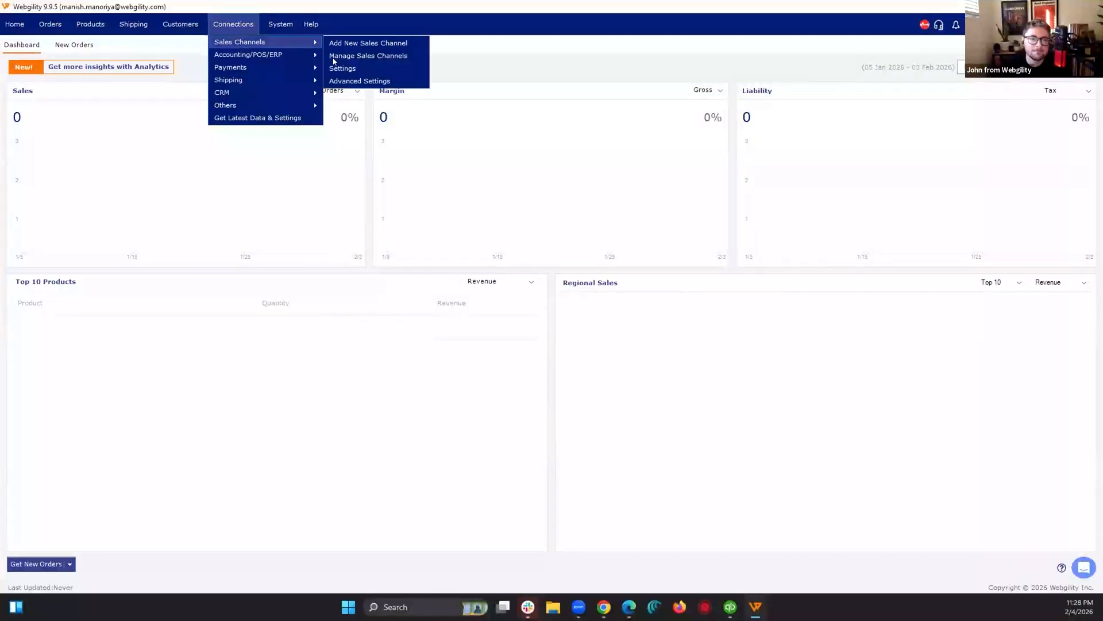
click(368, 69)
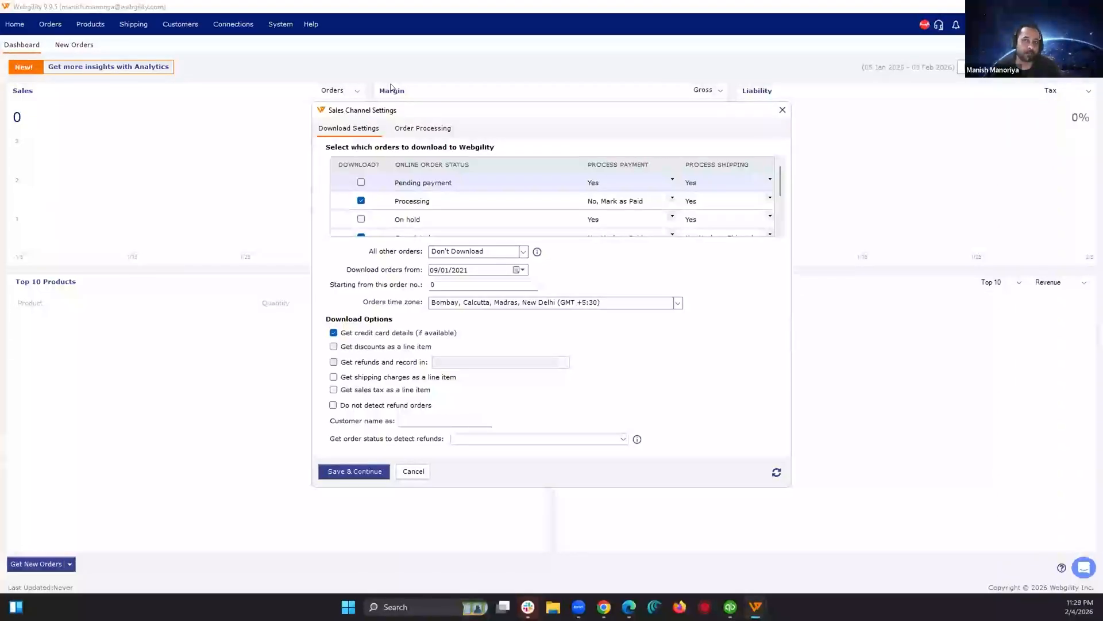
click(341, 362)
click(546, 361)
text(re)
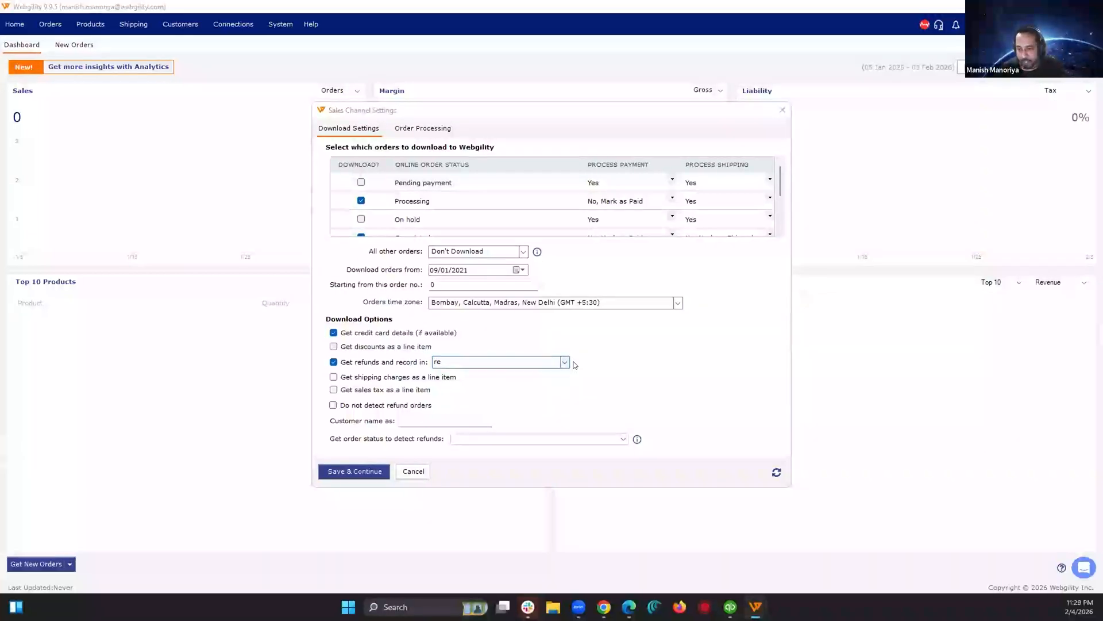
click(565, 361)
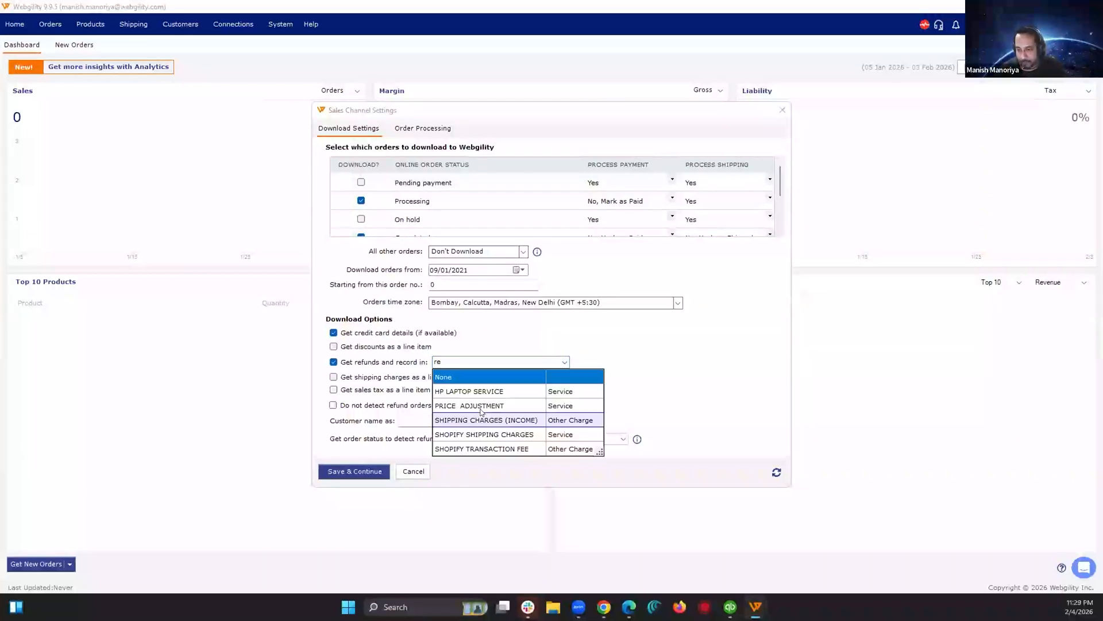
click(458, 358)
key(BackSpace)
key(BackSpace)
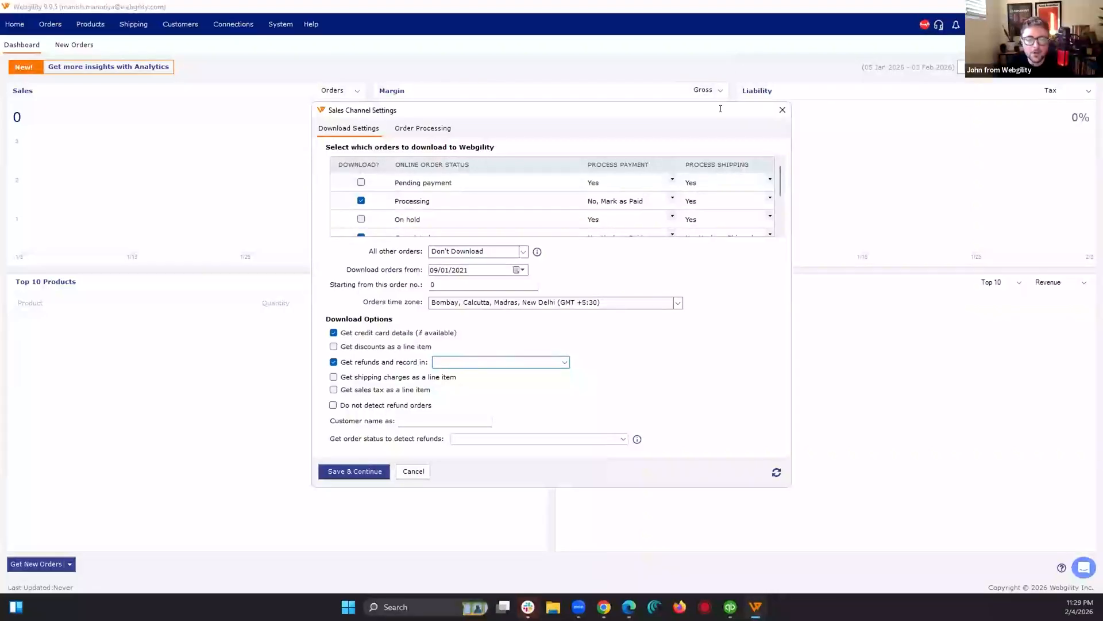
click(782, 110)
Step: In the WooCommerce accounting sync settings, try enabling Credit Memo and Automated Refund posting, and open the auto refund posting options
click(234, 24)
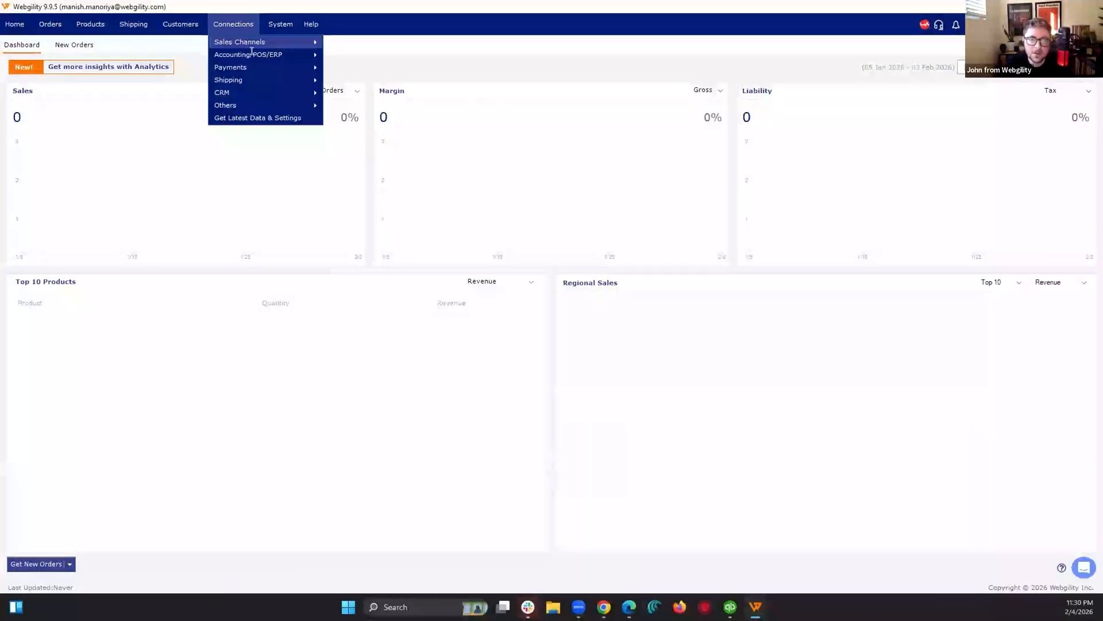
mouse_move(251, 52)
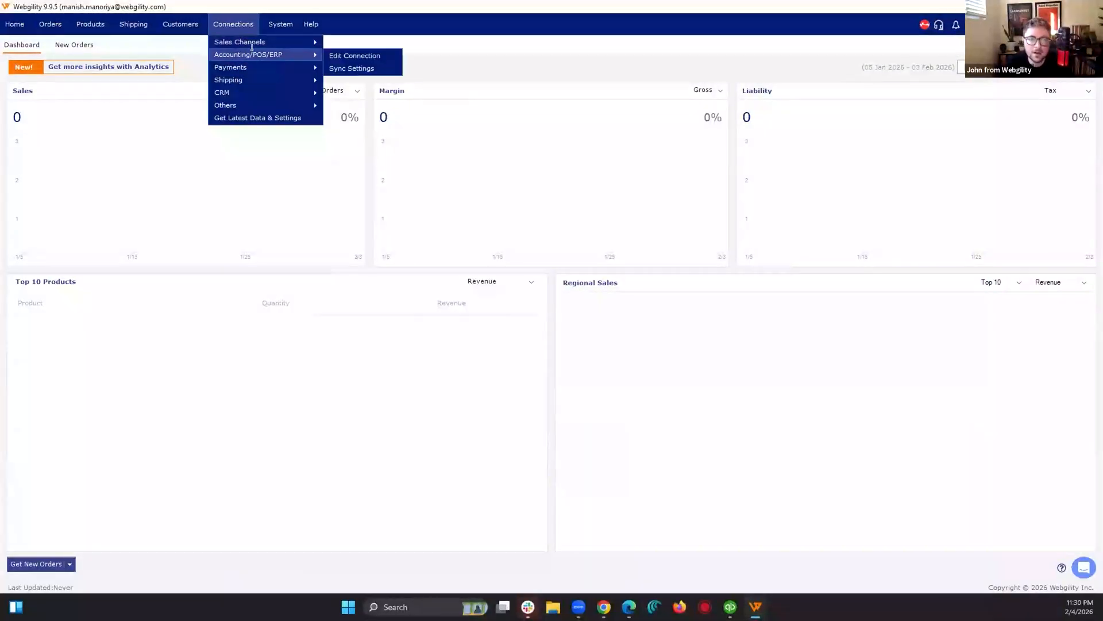
click(346, 68)
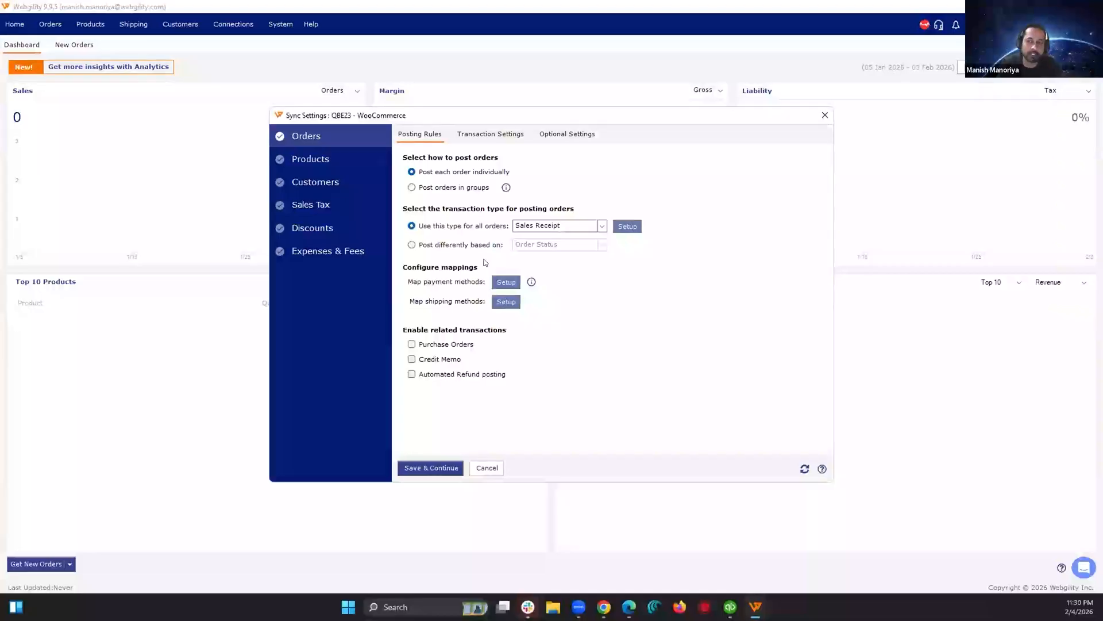
click(412, 359)
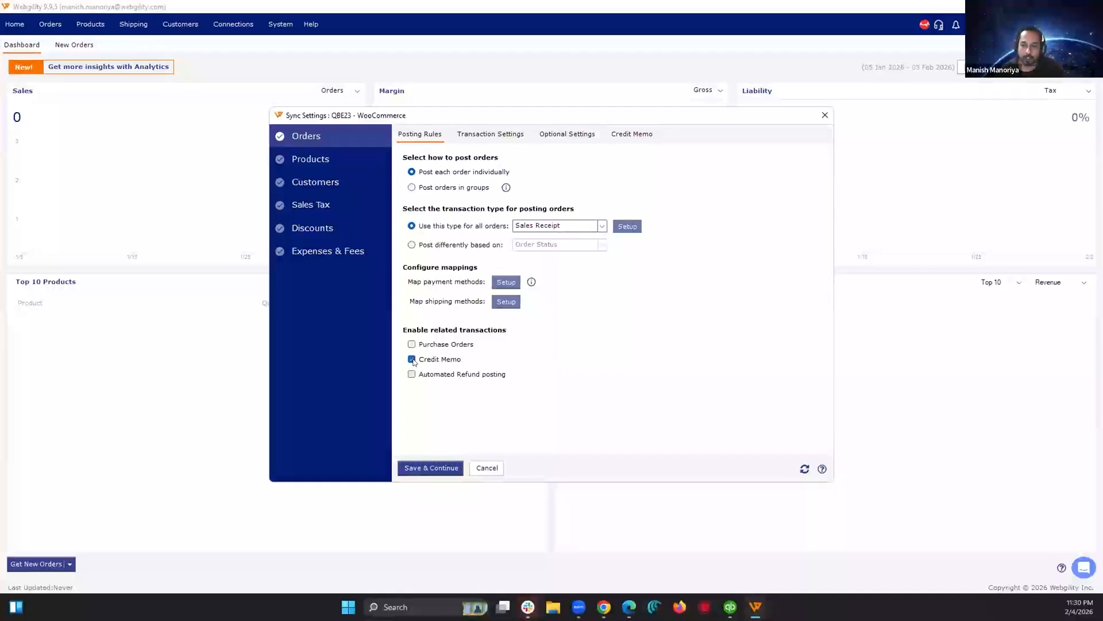
click(412, 374)
click(644, 134)
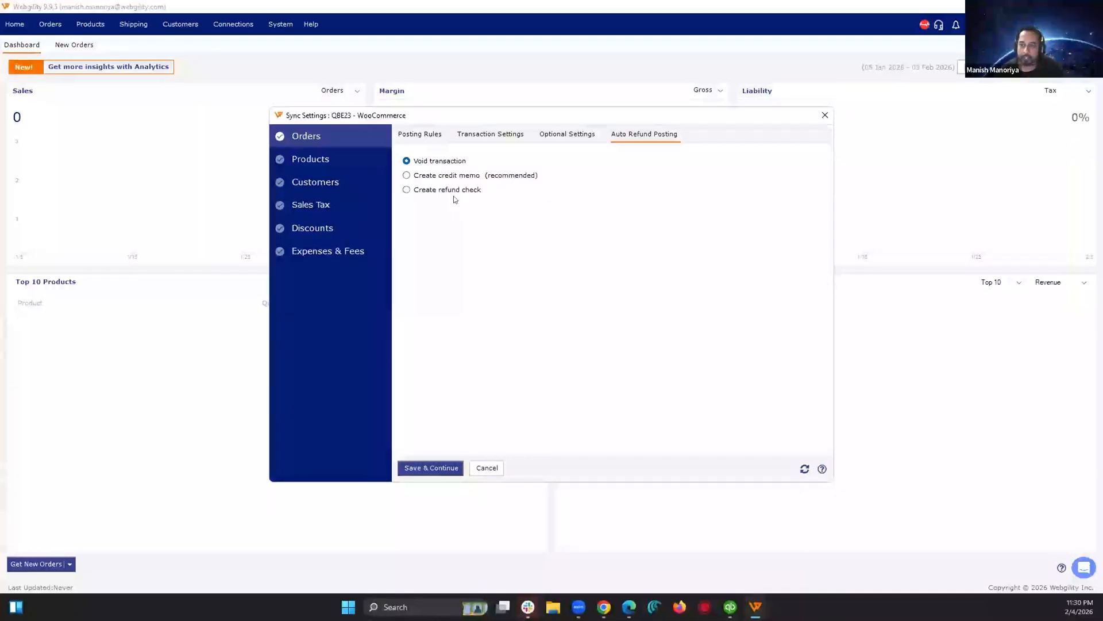
Step: Try posting refunds as refund checks with BOA Check In Account as the check account, and cancel the changes
click(435, 191)
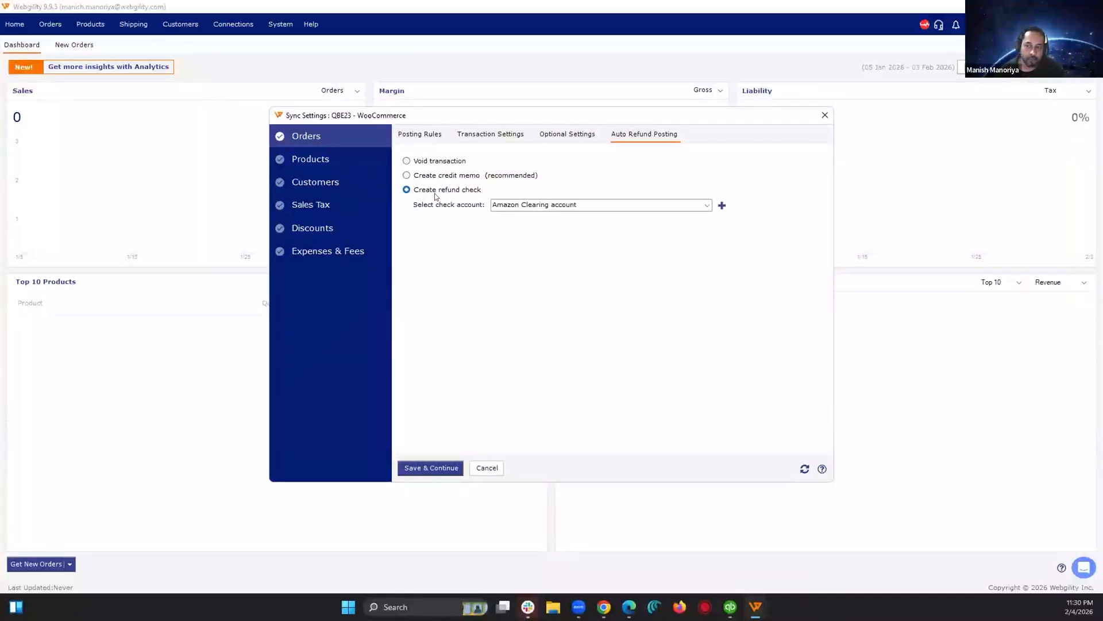
click(708, 205)
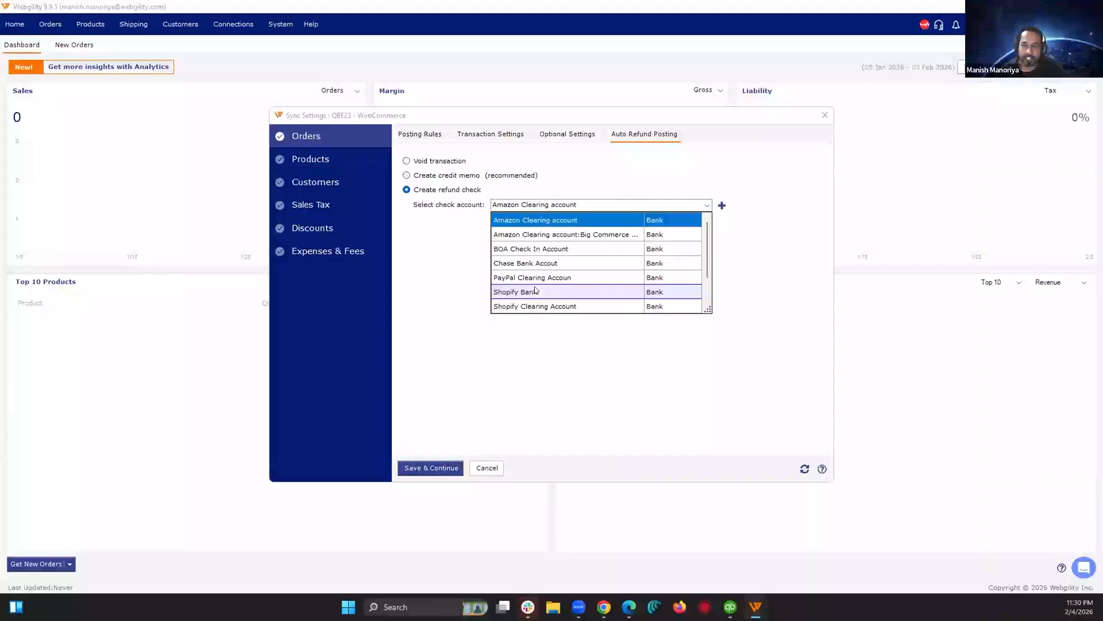
click(528, 249)
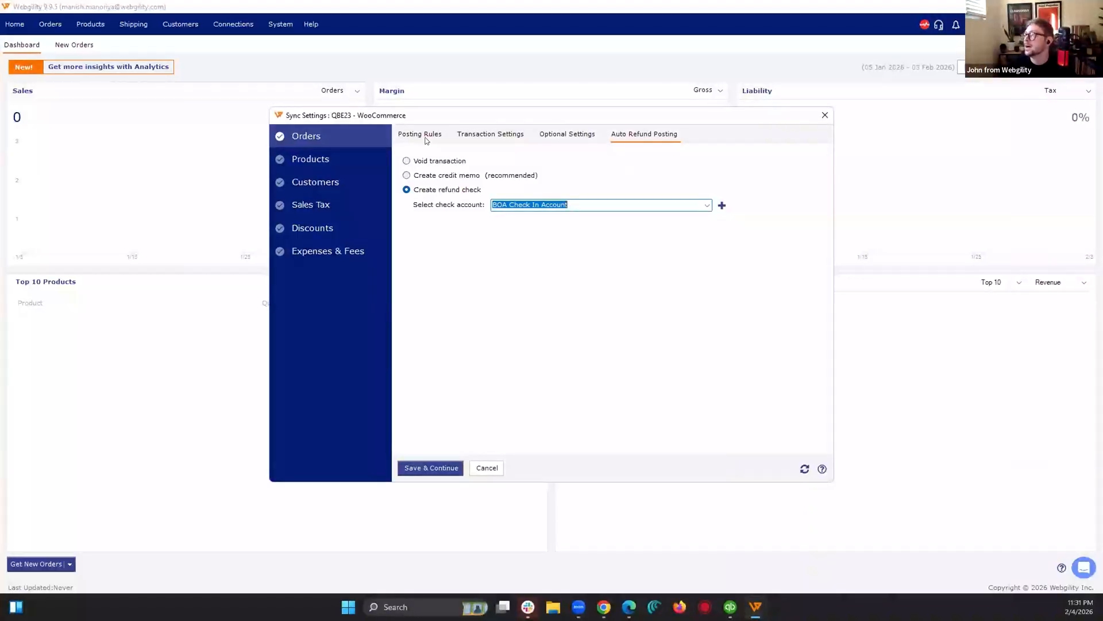
click(494, 465)
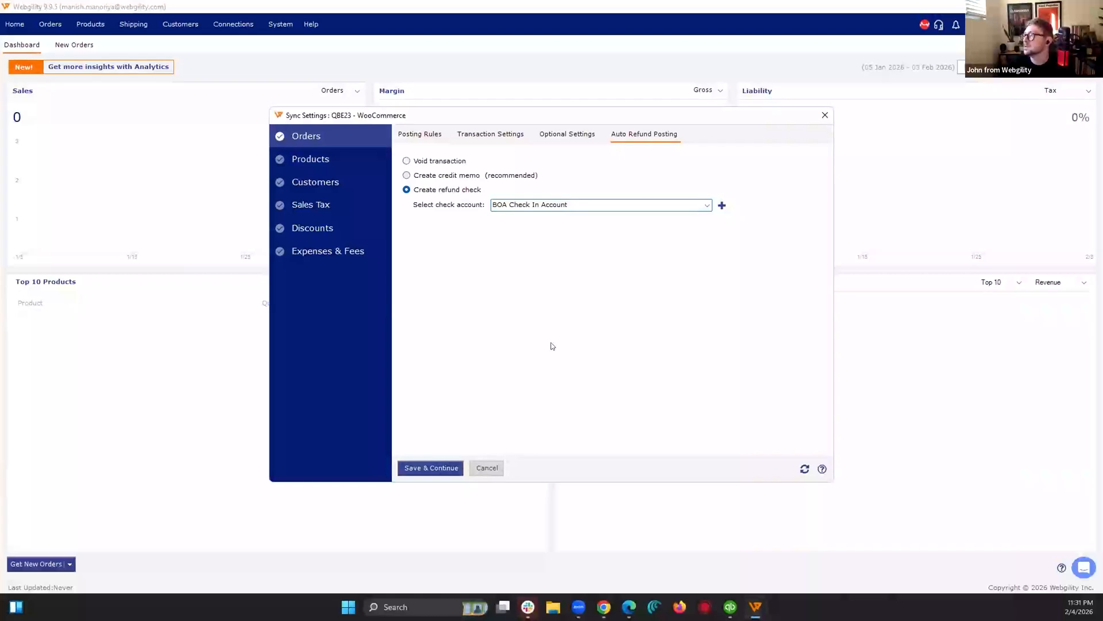